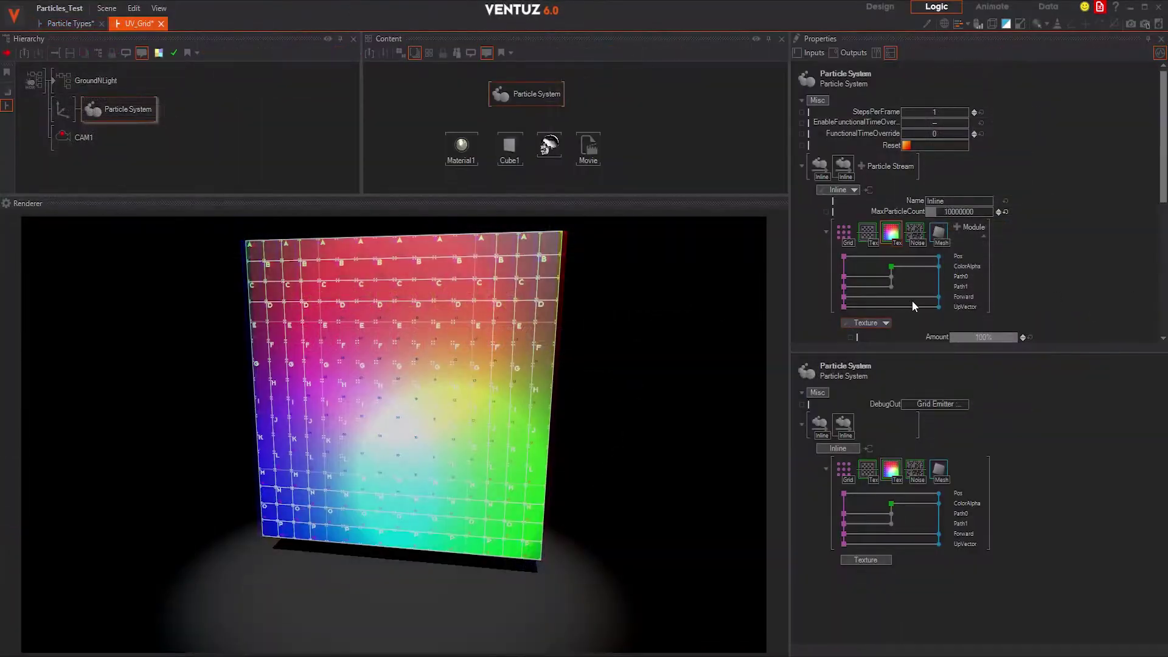
# Select the color Tex module and scroll through its texture settings
pyautogui.click(890, 236)
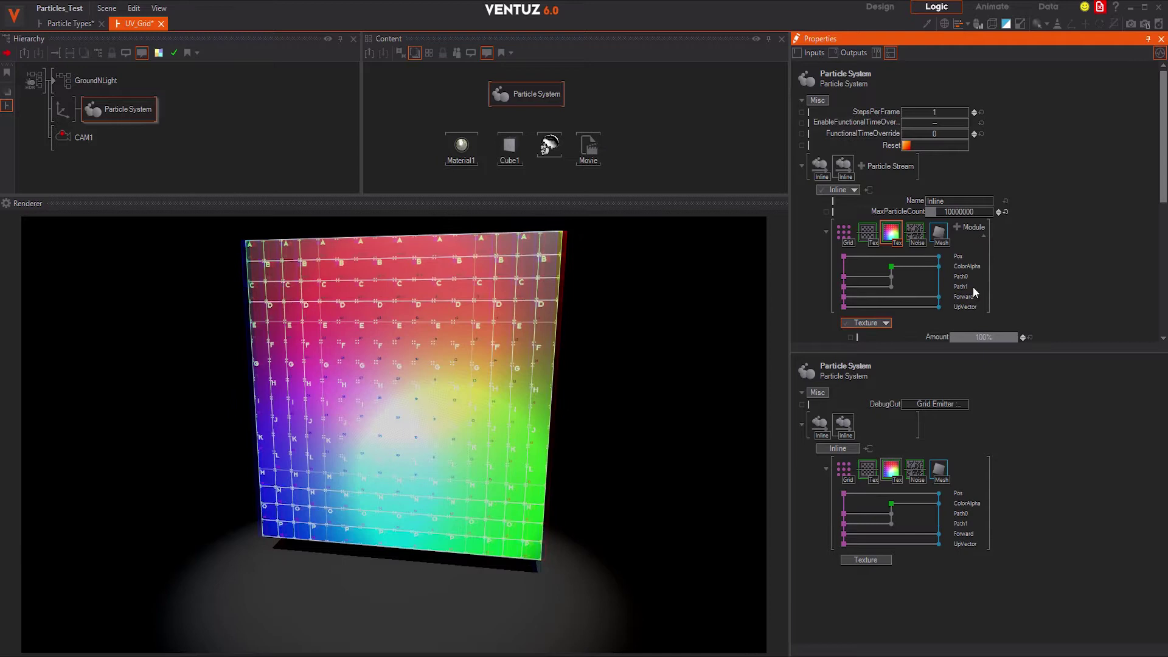
pyautogui.scroll(-3, 985, 231)
pyautogui.scroll(-3, 892, 298)
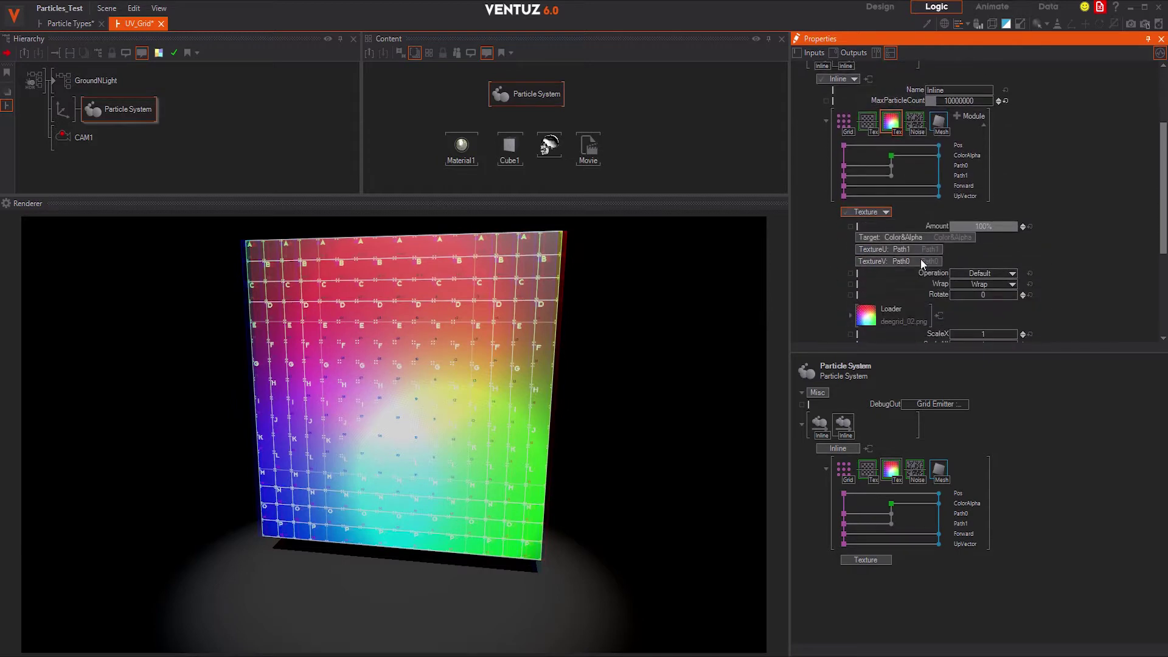
pyautogui.scroll(2, 927, 295)
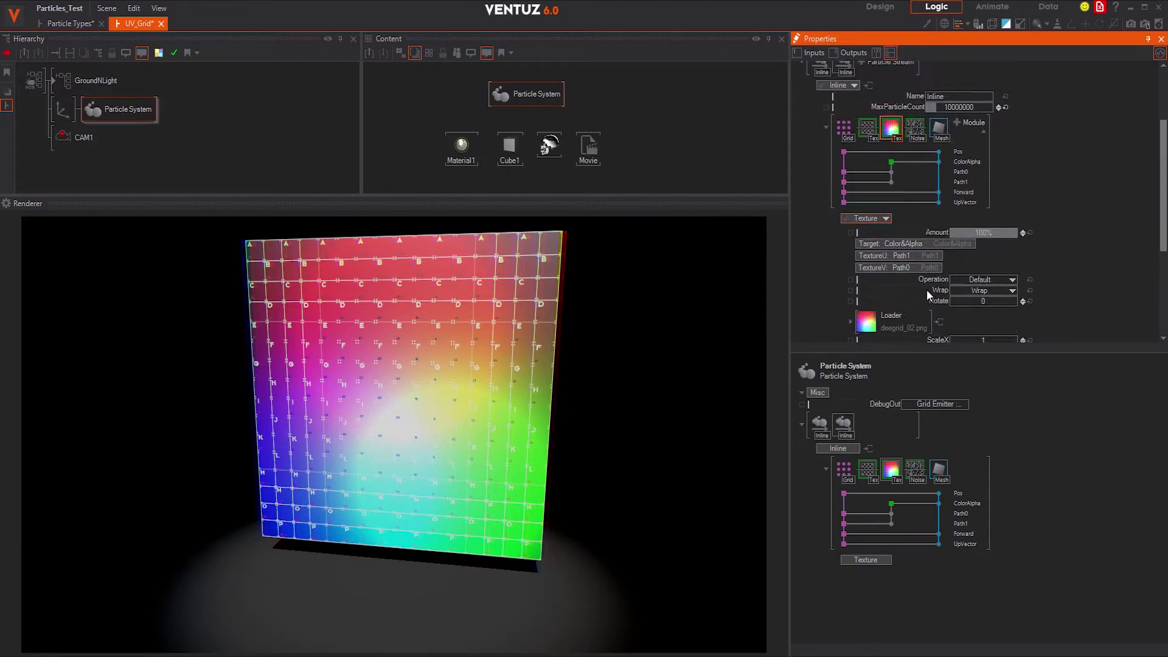
pyautogui.scroll(2, 976, 253)
# Select the Noise module and drag its Phase back to 0
pyautogui.click(915, 195)
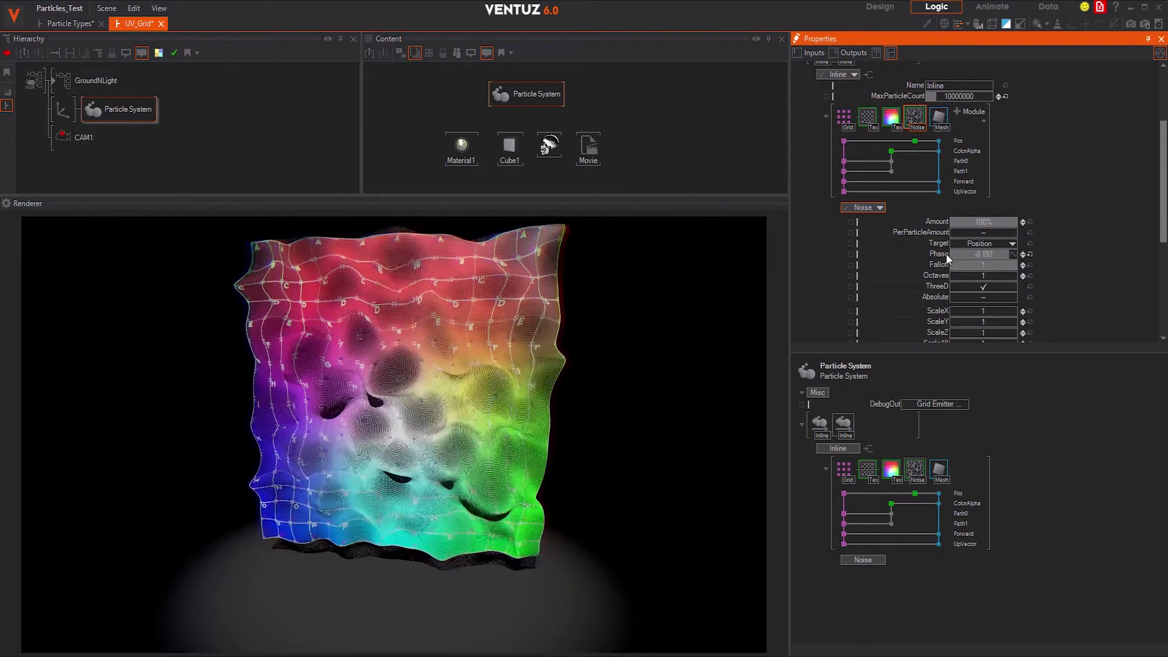
pyautogui.moveTo(960, 253)
pyautogui.mouseDown()
pyautogui.moveTo(950, 253)
pyautogui.moveTo(1009, 229)
pyautogui.moveTo(980, 231)
pyautogui.moveTo(1006, 241)
pyautogui.moveTo(959, 264)
pyautogui.mouseUp()
pyautogui.scroll(-3, 976, 250)
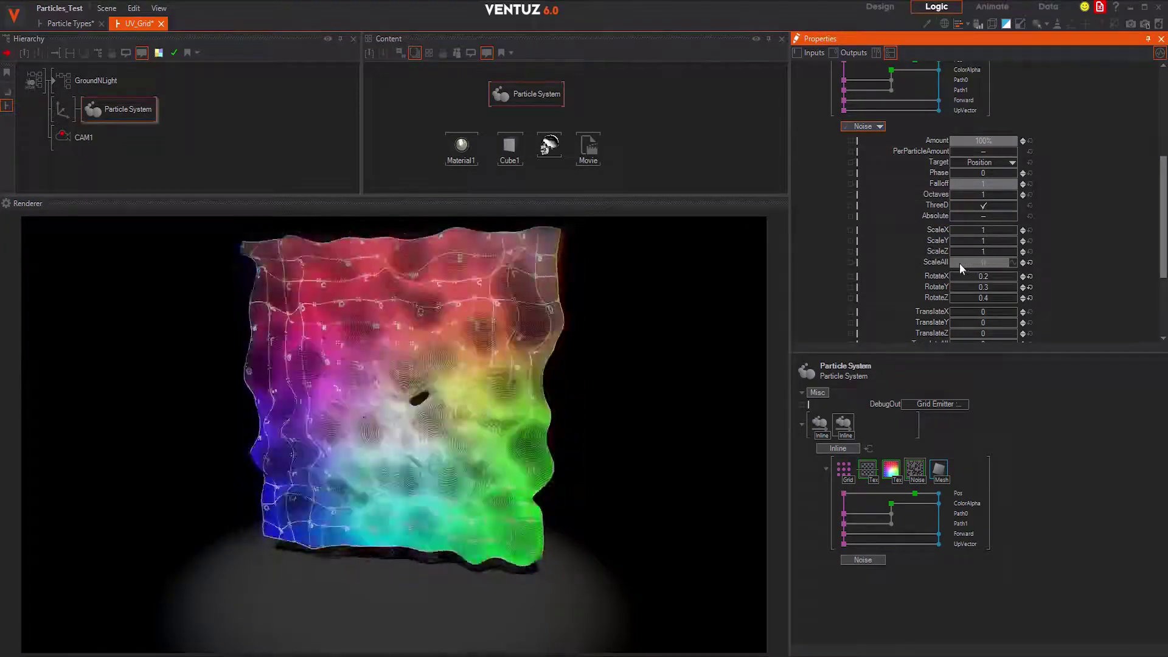
pyautogui.scroll(5, 1005, 239)
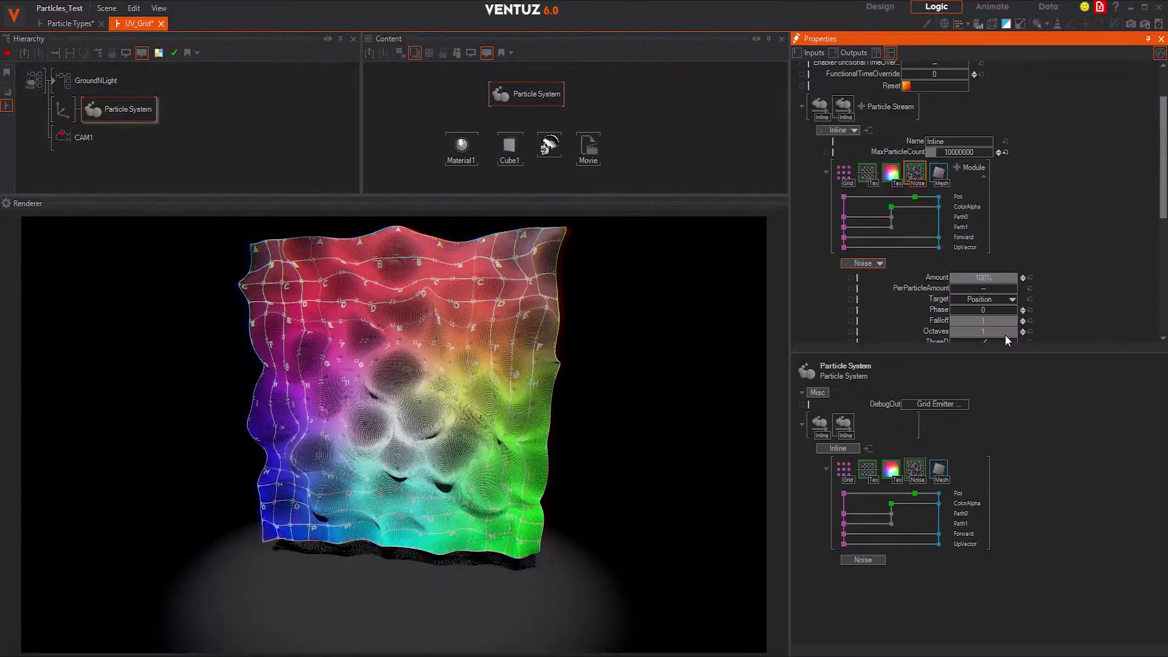
# Bind the position Tex module's Texture property to the Movie node's clip, then reselect Noise
pyautogui.click(868, 174)
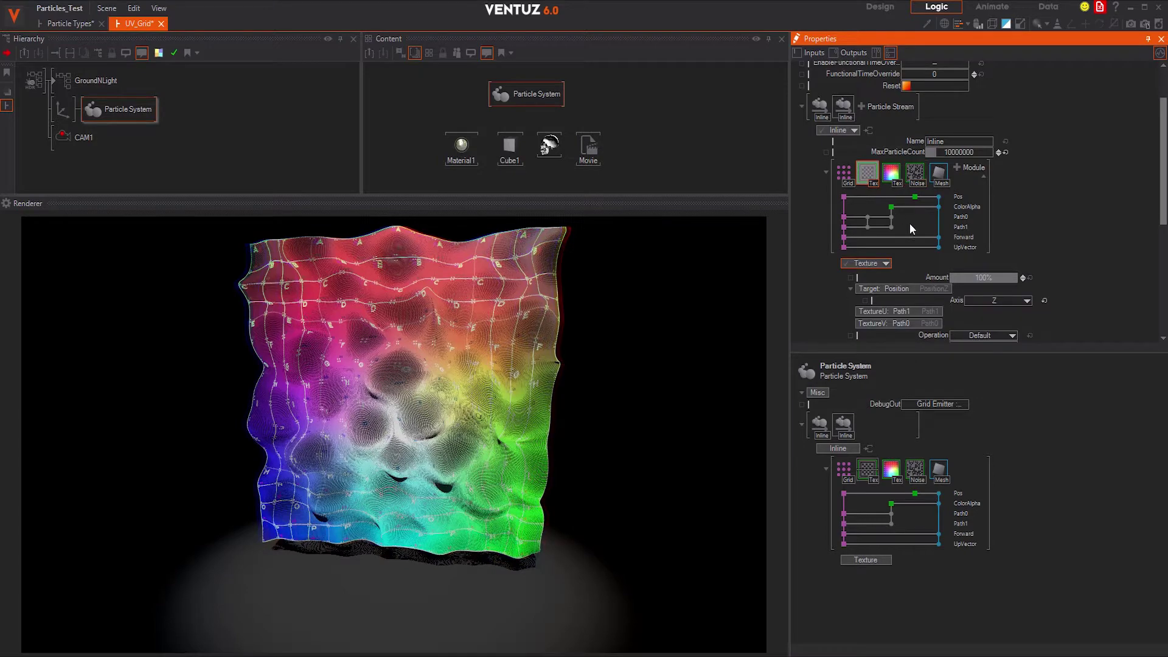
pyautogui.scroll(-2, 943, 183)
pyautogui.scroll(-2, 896, 272)
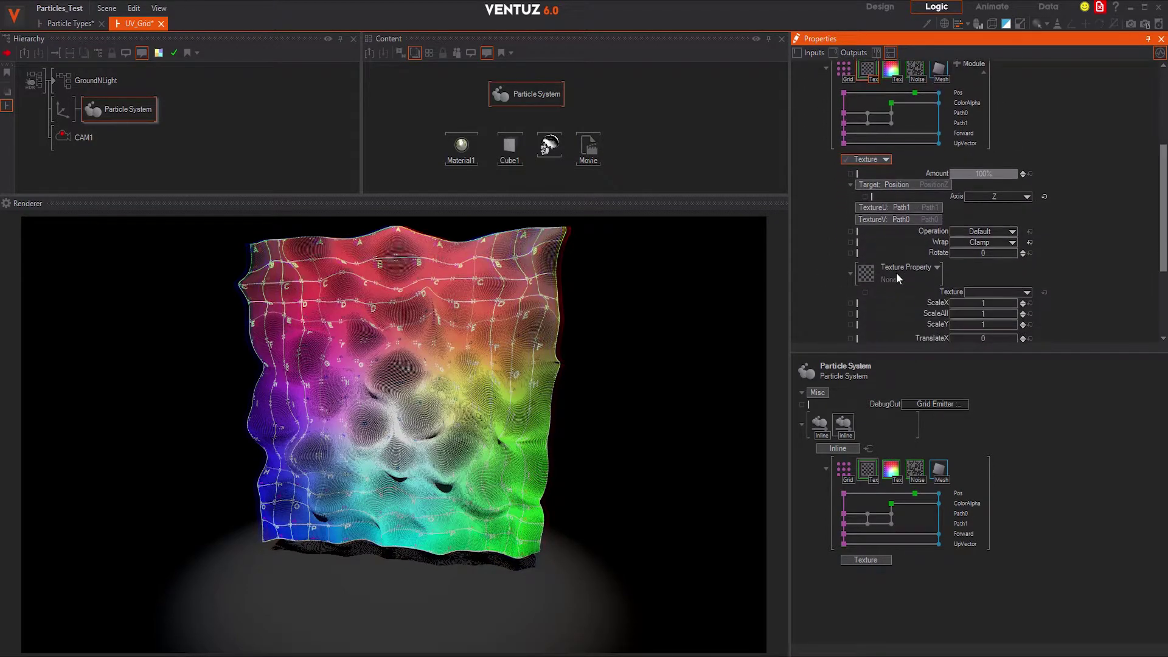
pyautogui.moveTo(930, 289); pyautogui.dragTo(587, 149)
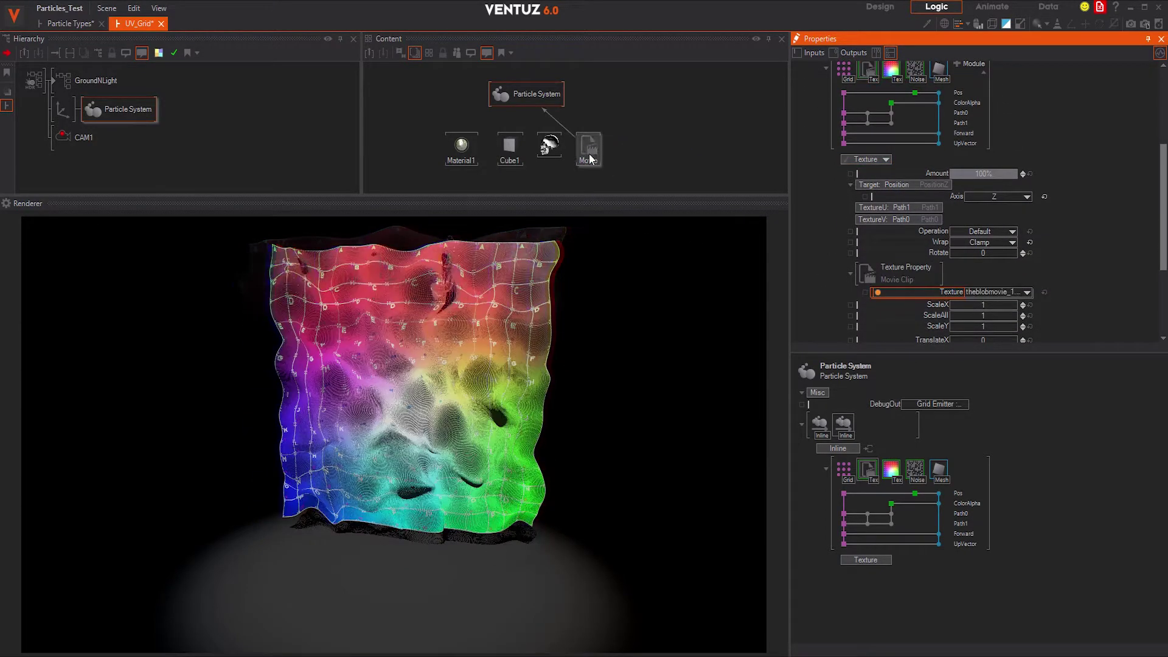
pyautogui.scroll(2, 943, 183)
pyautogui.click(914, 112)
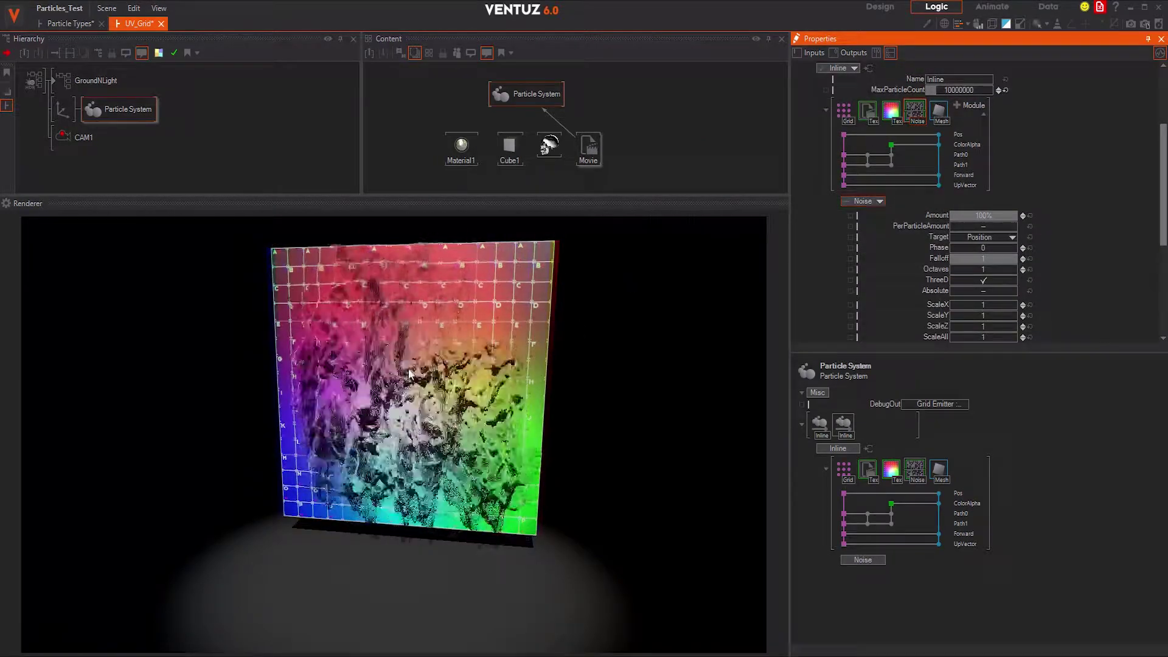
pyautogui.click(516, 389)
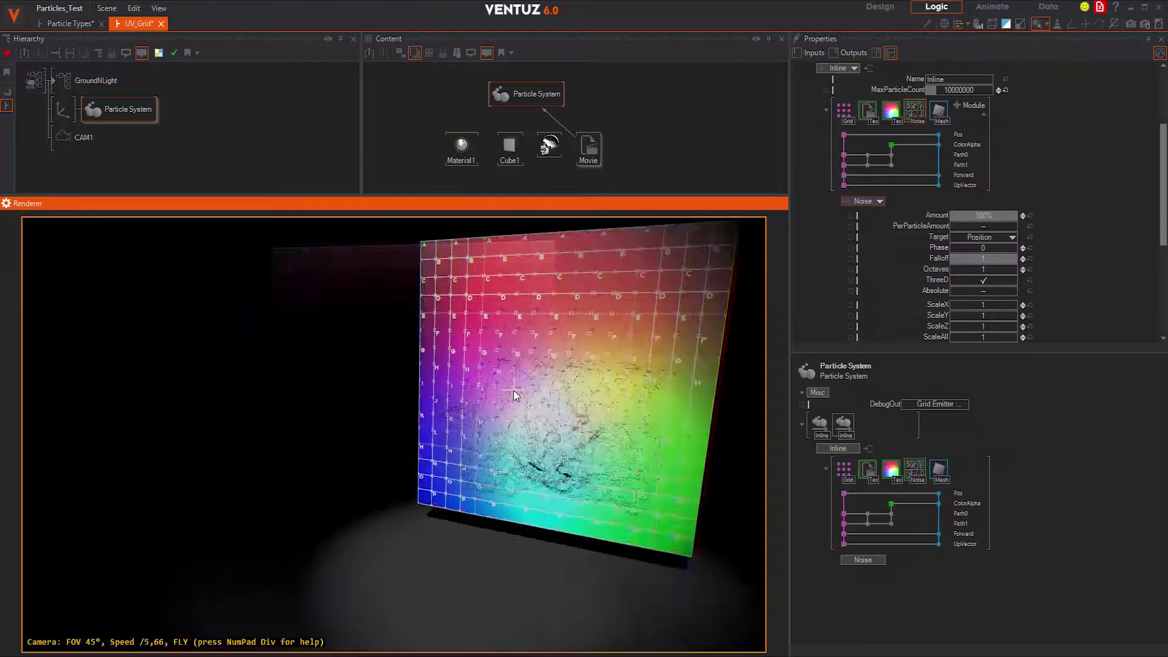
pyautogui.press('Up')
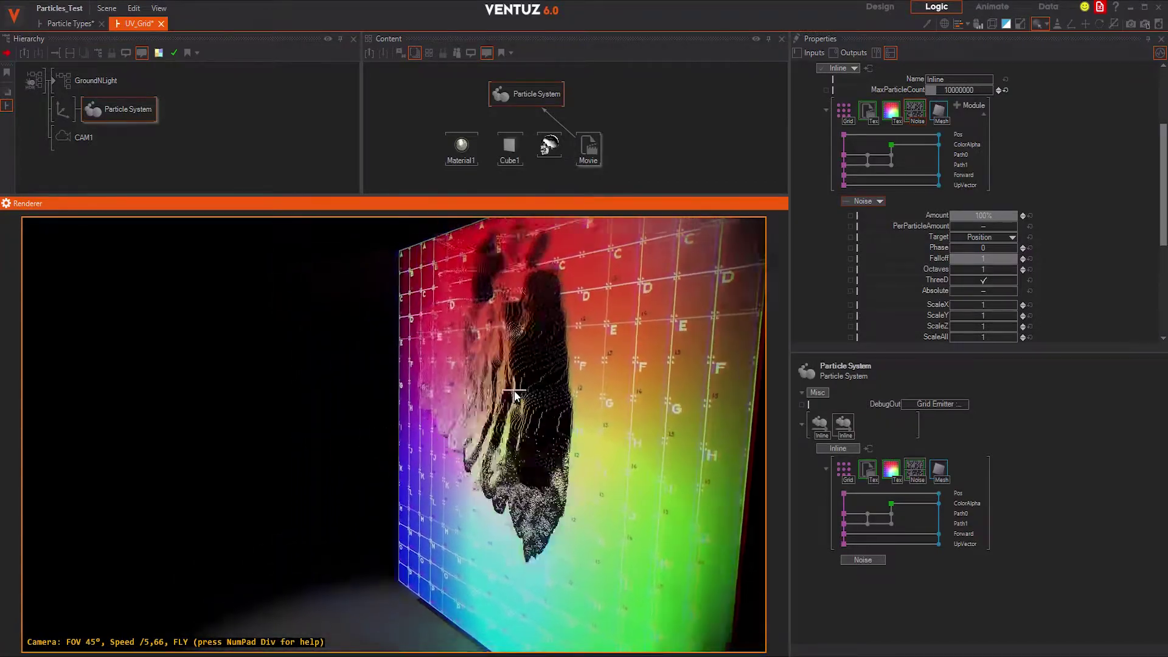
pyautogui.press('Left')
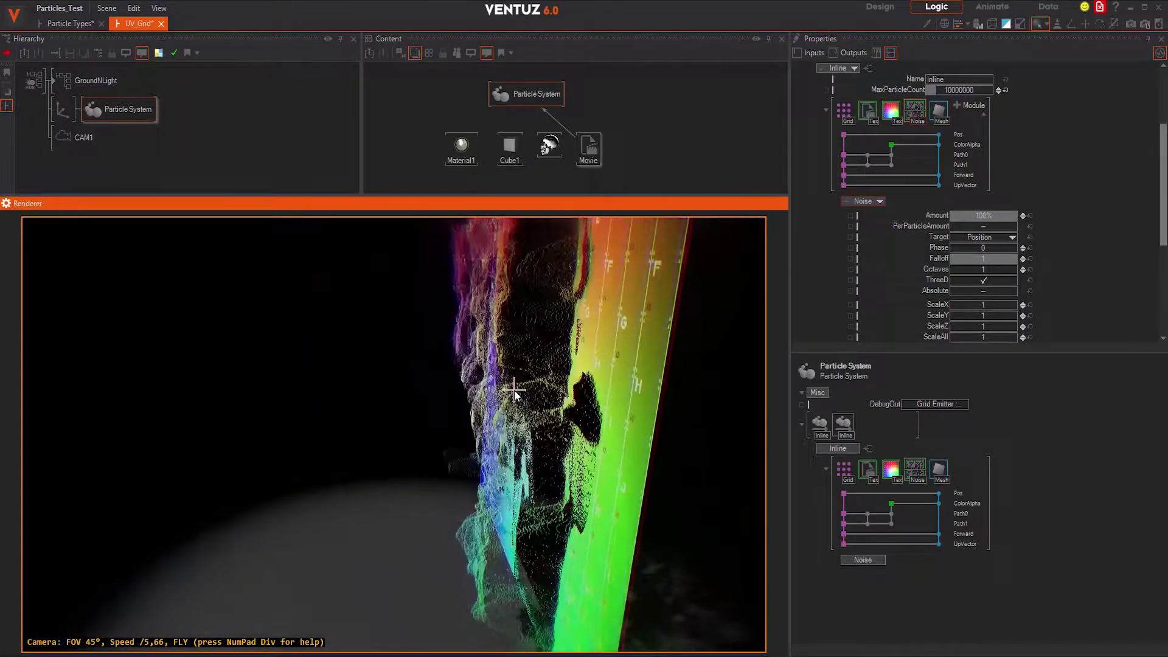
pyautogui.press('Right')
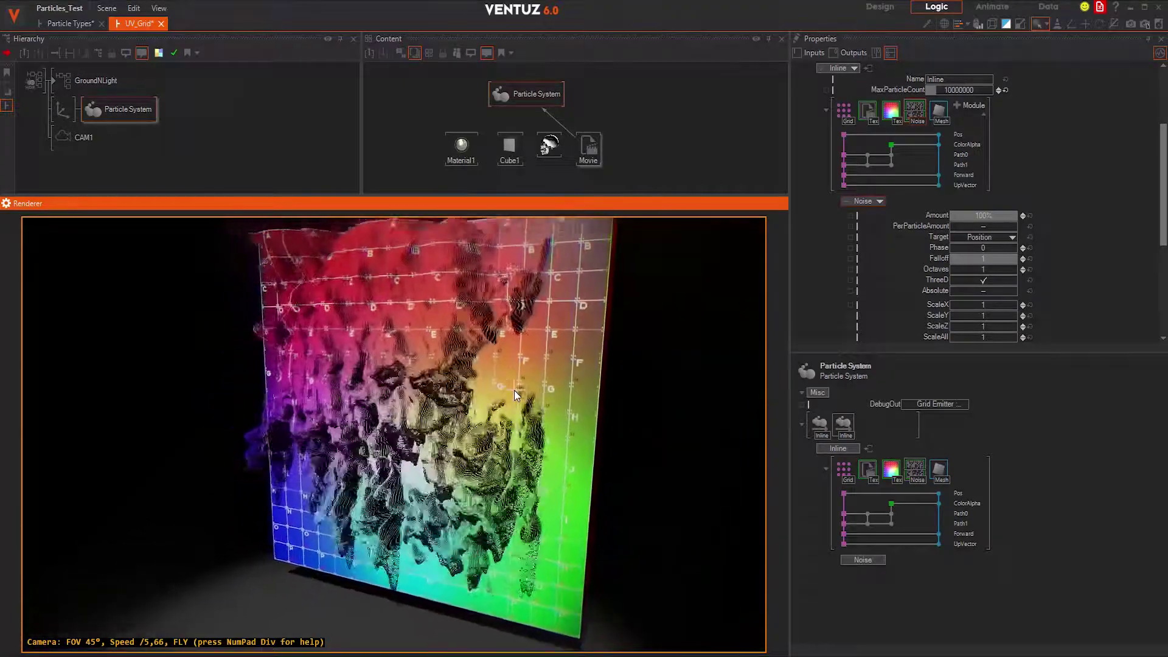
pyautogui.press('Down')
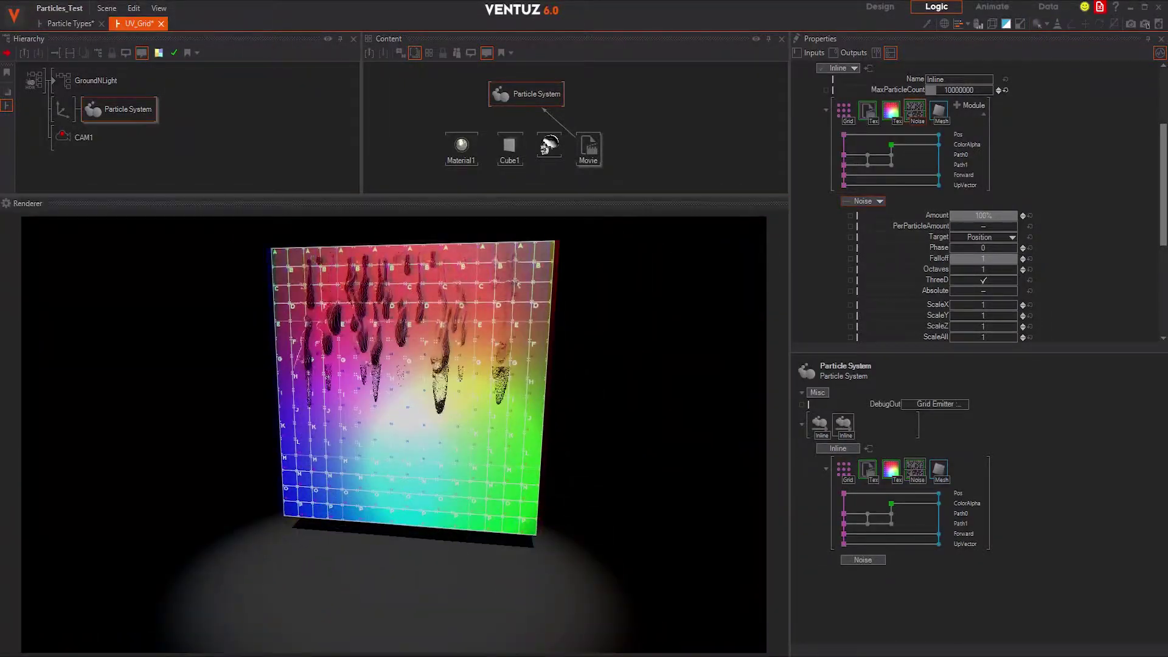
# Switch to the flat sprite grid and select its Particle System, reviewing the Grid and Sprite modules
pyautogui.click(751, 169)
pyautogui.click(140, 112)
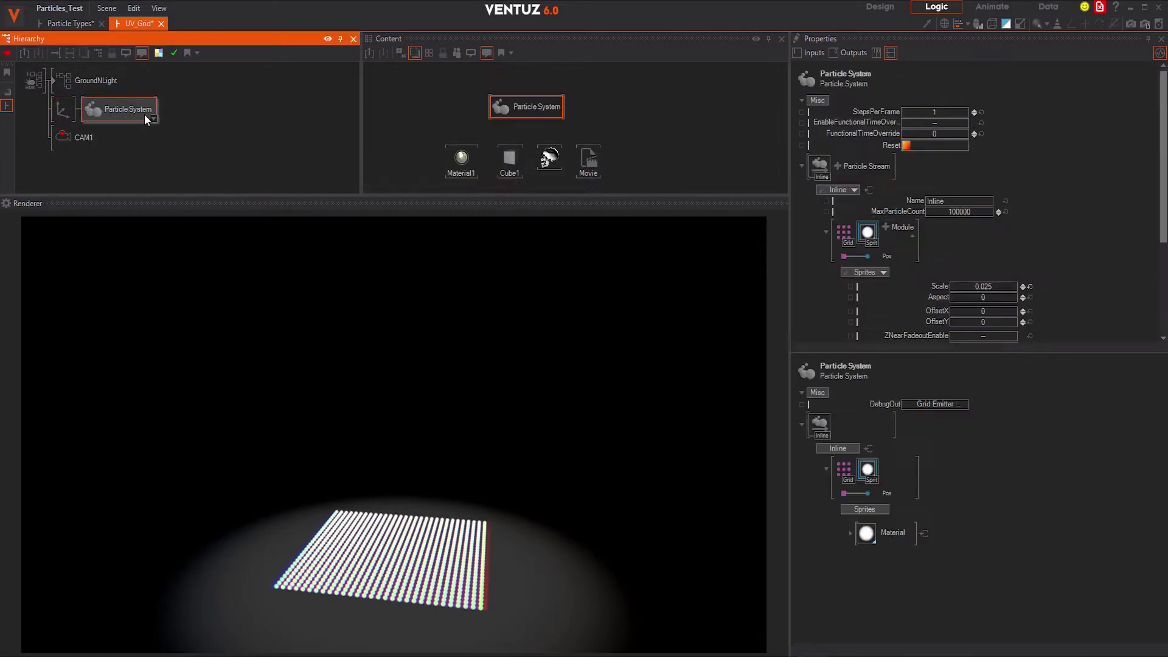
pyautogui.click(844, 230)
pyautogui.scroll(-2, 973, 195)
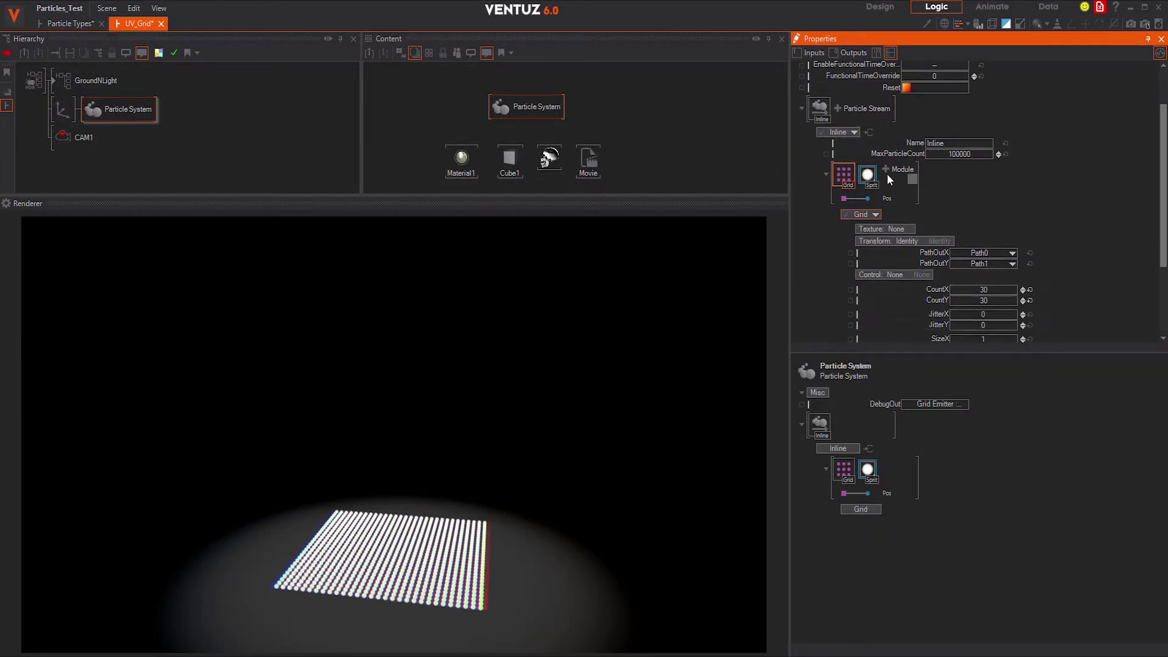
pyautogui.click(870, 175)
# Add a Texture modifier and move it ahead of the Sprite renderer
pyautogui.click(885, 171)
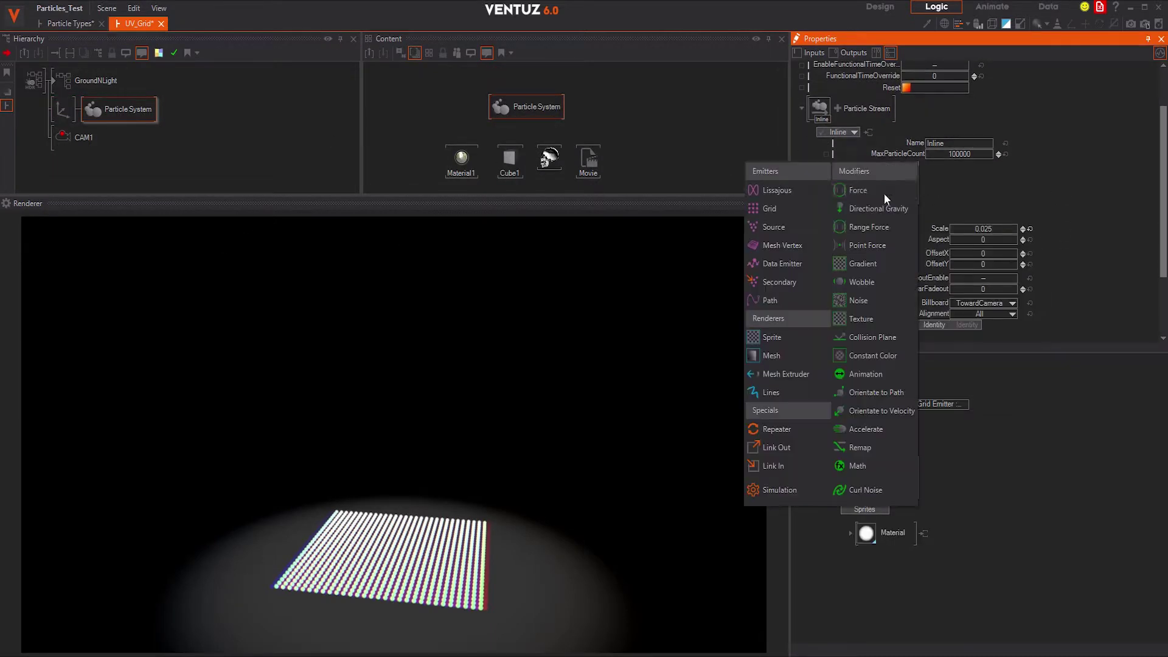
pyautogui.click(857, 316)
pyautogui.moveTo(895, 178); pyautogui.dragTo(859, 173)
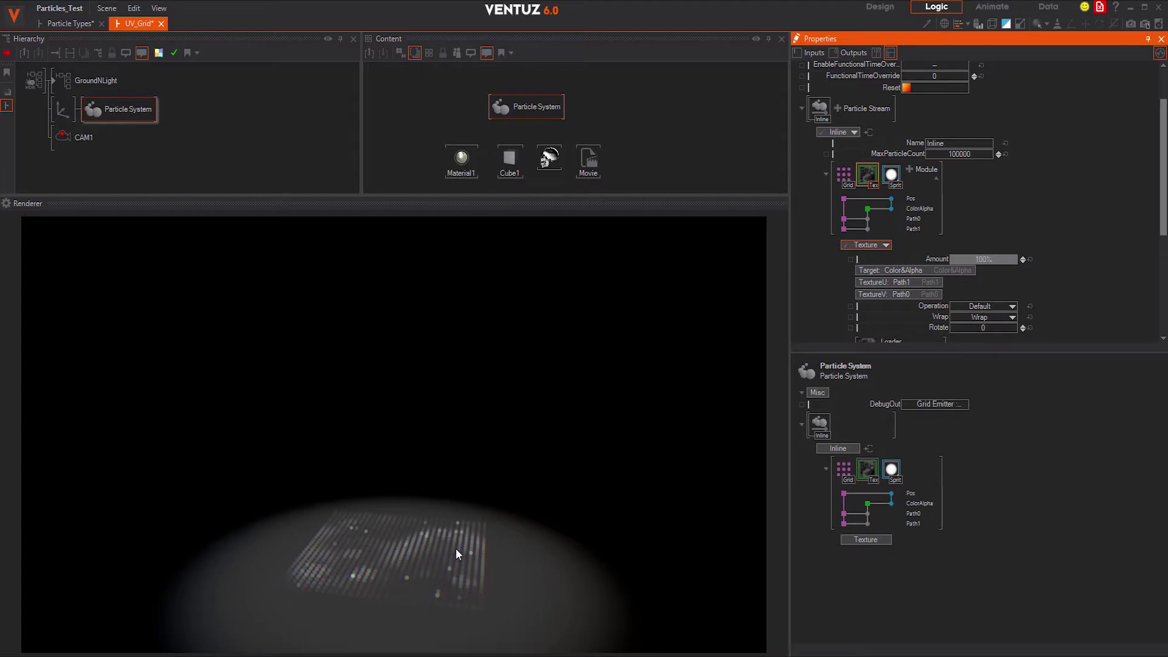
pyautogui.scroll(-1, 969, 278)
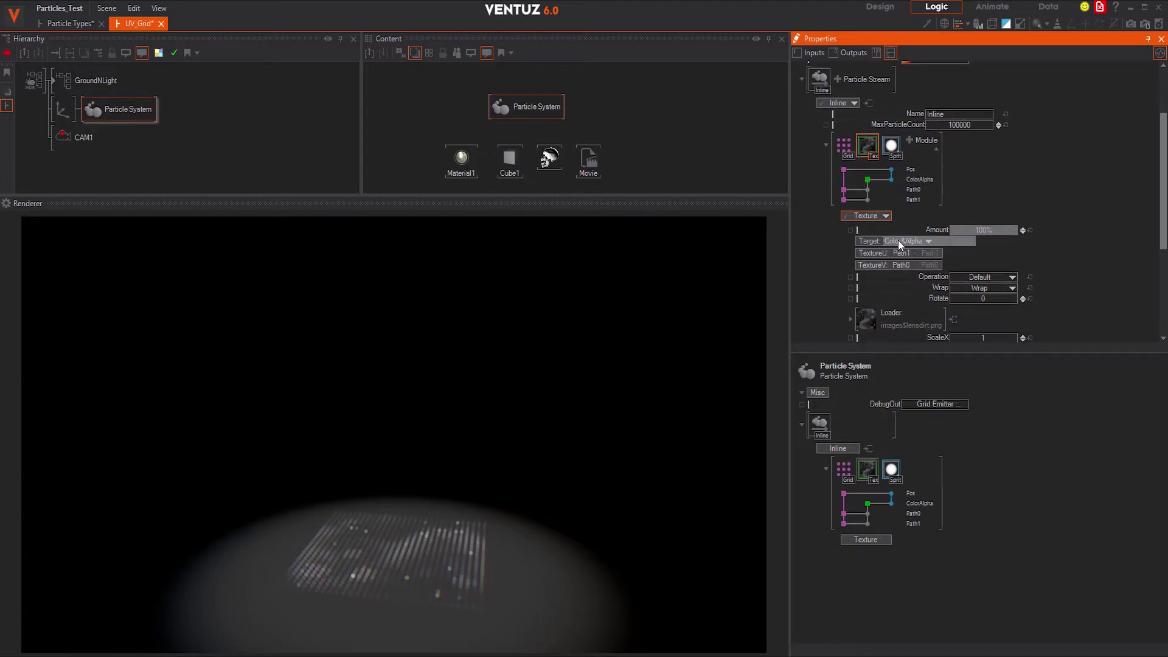
pyautogui.scroll(-1, 1001, 271)
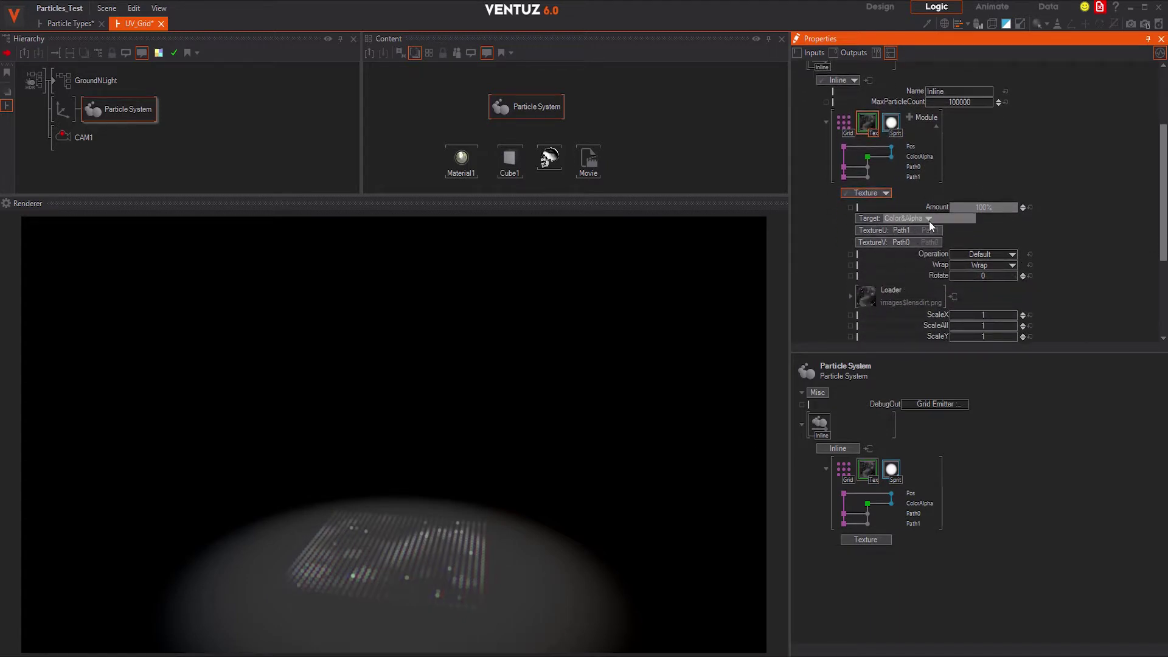
# Set the Texture module's Wrap to Clamp, Target to Position and Axis to Y
pyautogui.click(982, 264)
pyautogui.click(969, 275)
pyautogui.click(927, 217)
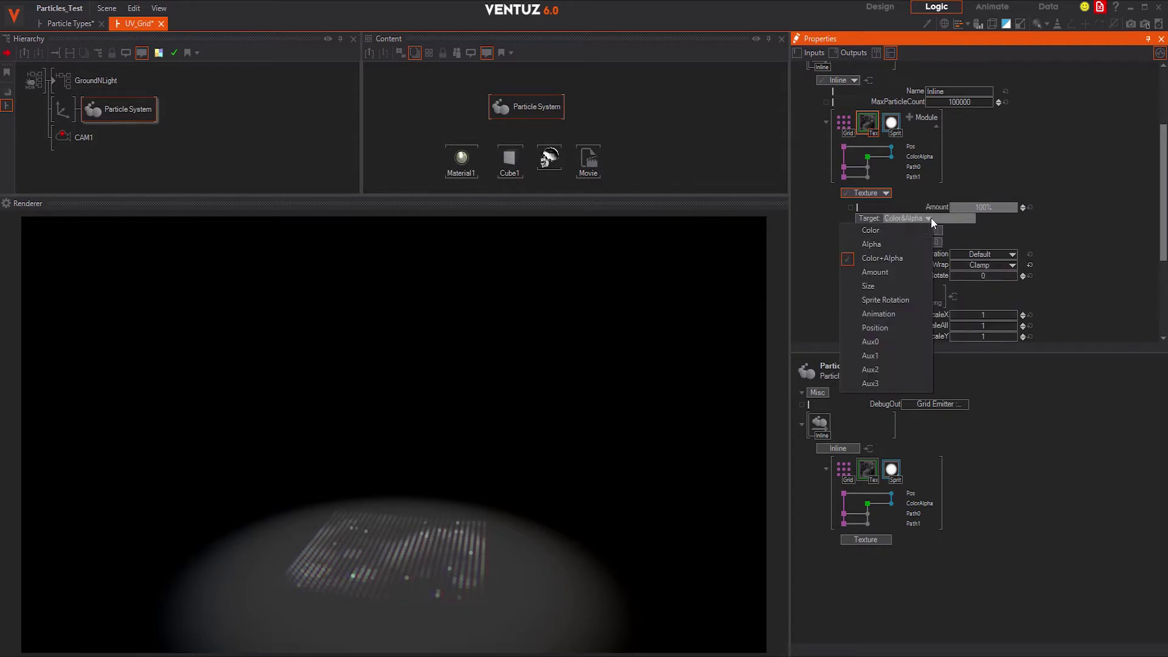
pyautogui.click(878, 330)
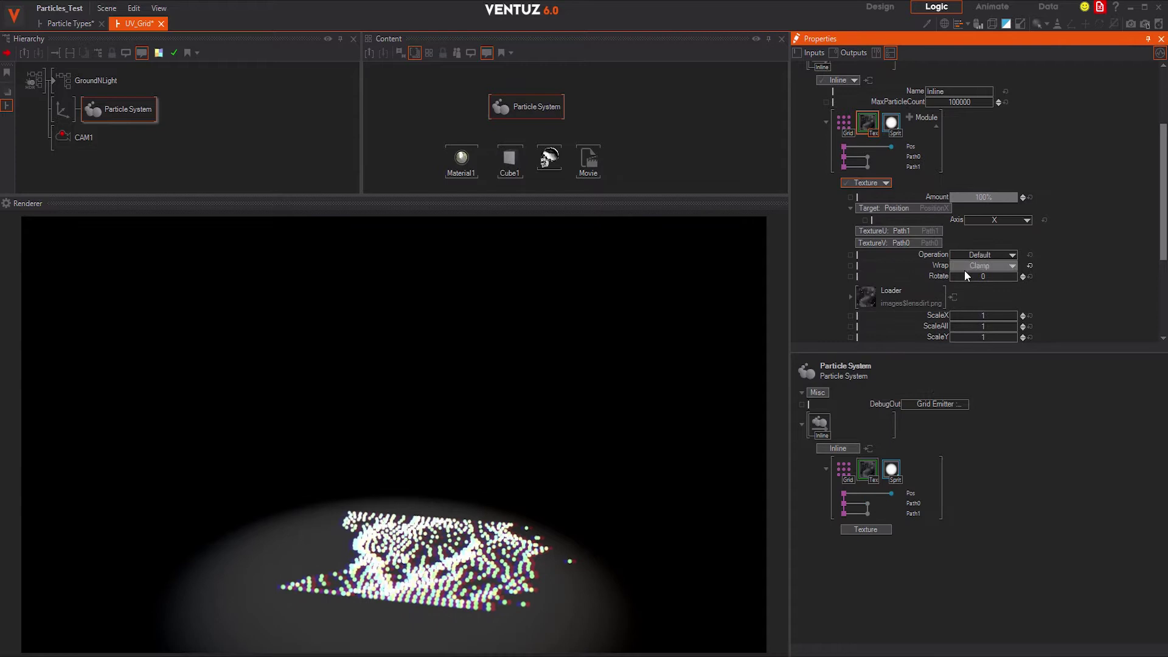
pyautogui.click(1000, 221)
pyautogui.click(994, 246)
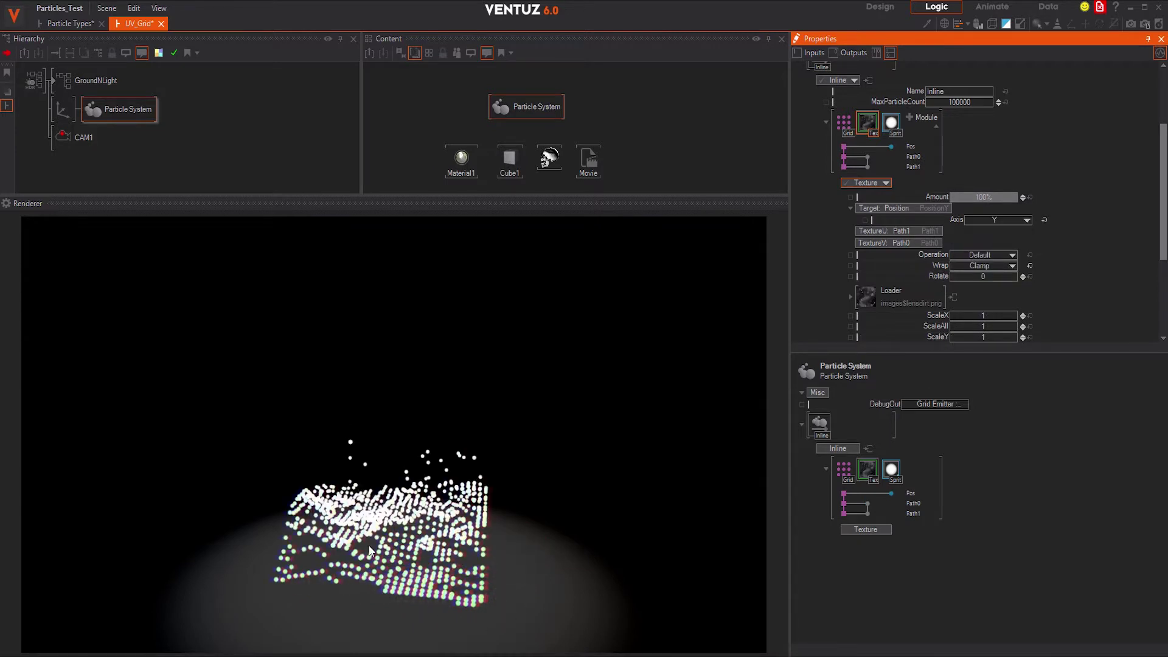
# Load ShapeCross.png as the texture and lower RemapMax to 0.166
pyautogui.click(906, 291)
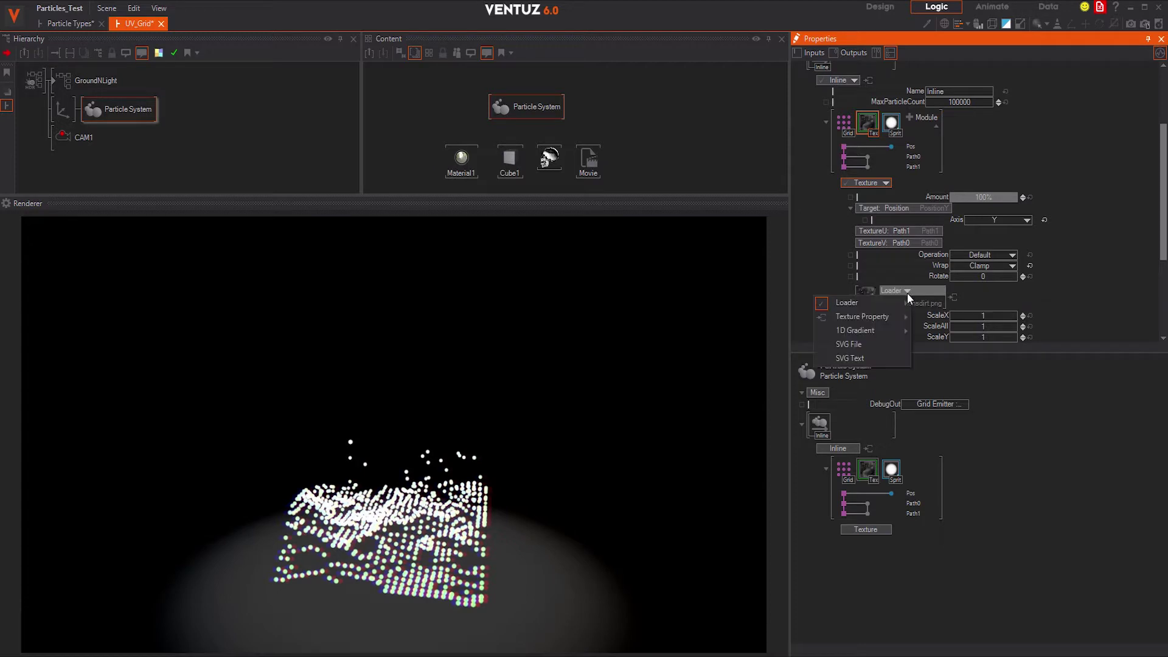
pyautogui.moveTo(891, 303)
pyautogui.click(987, 324)
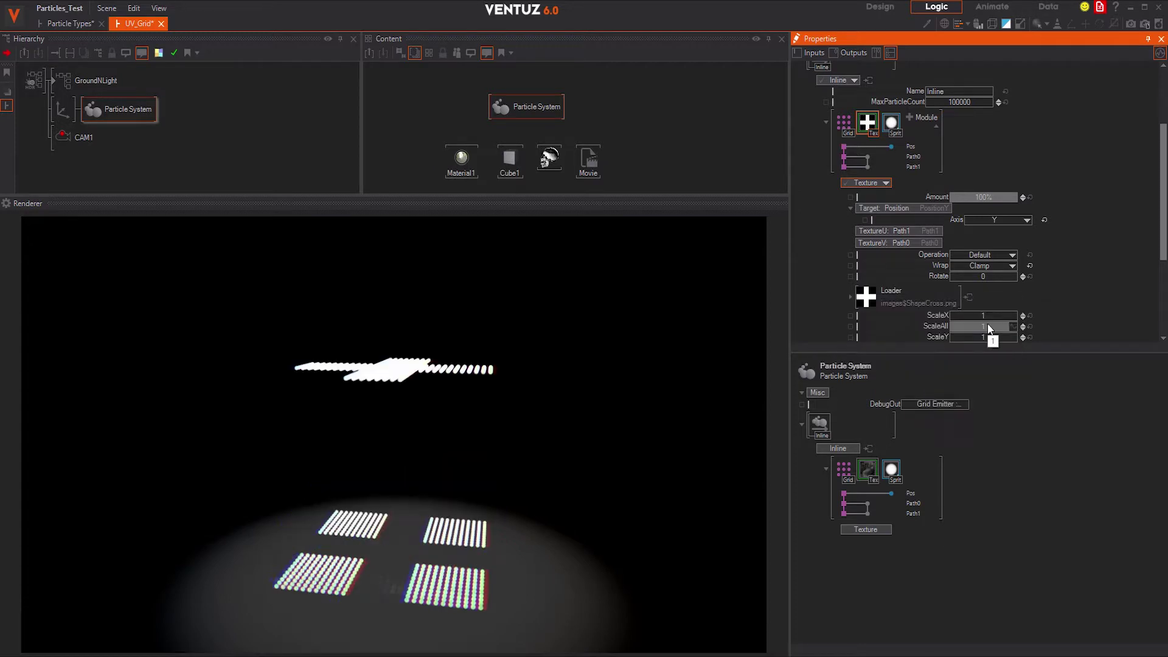
pyautogui.click(396, 426)
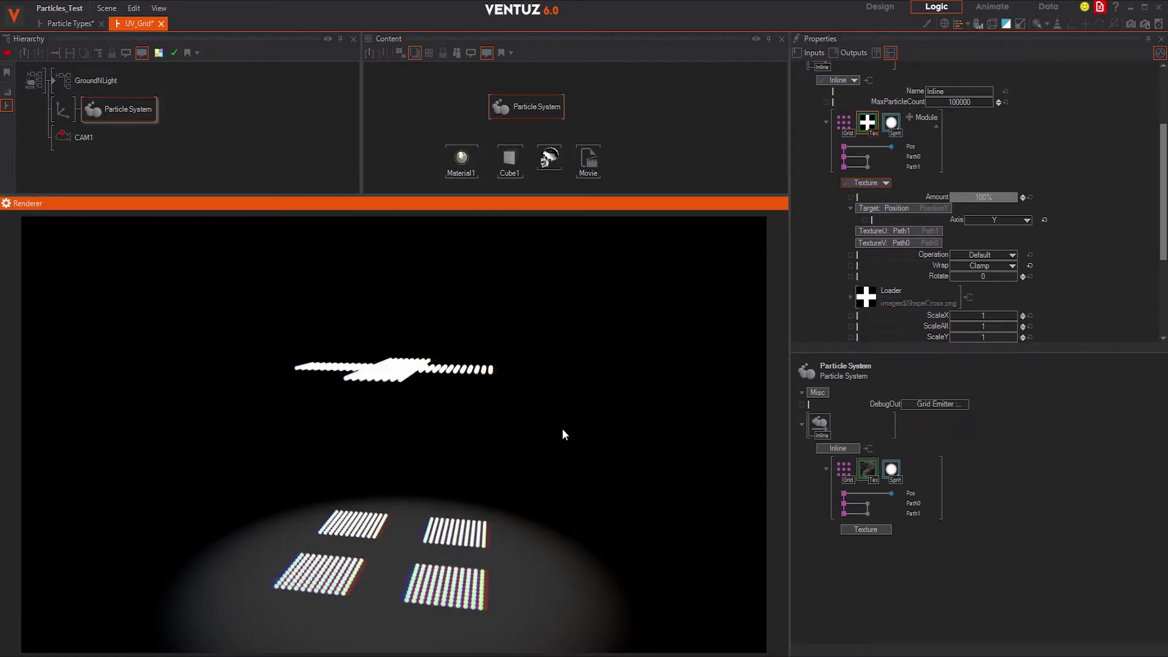
pyautogui.scroll(-5, 912, 338)
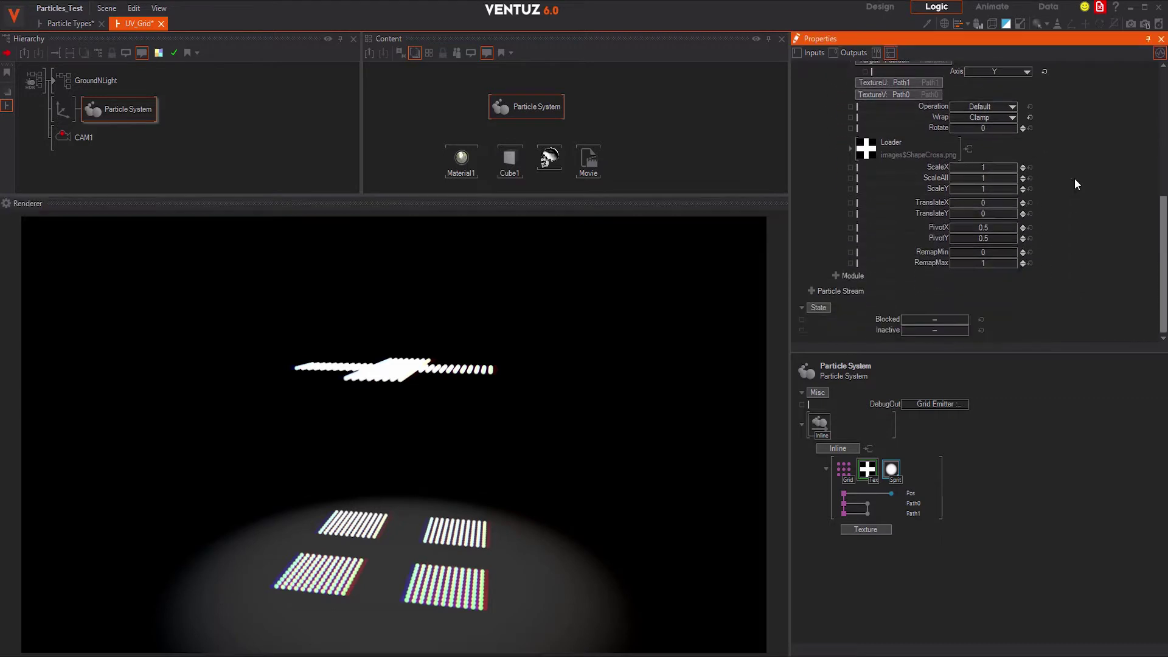
pyautogui.moveTo(983, 262); pyautogui.dragTo(951, 261)
# Switch the Texture Loader to Texture Property and drag the property into the Content panel
pyautogui.click(907, 142)
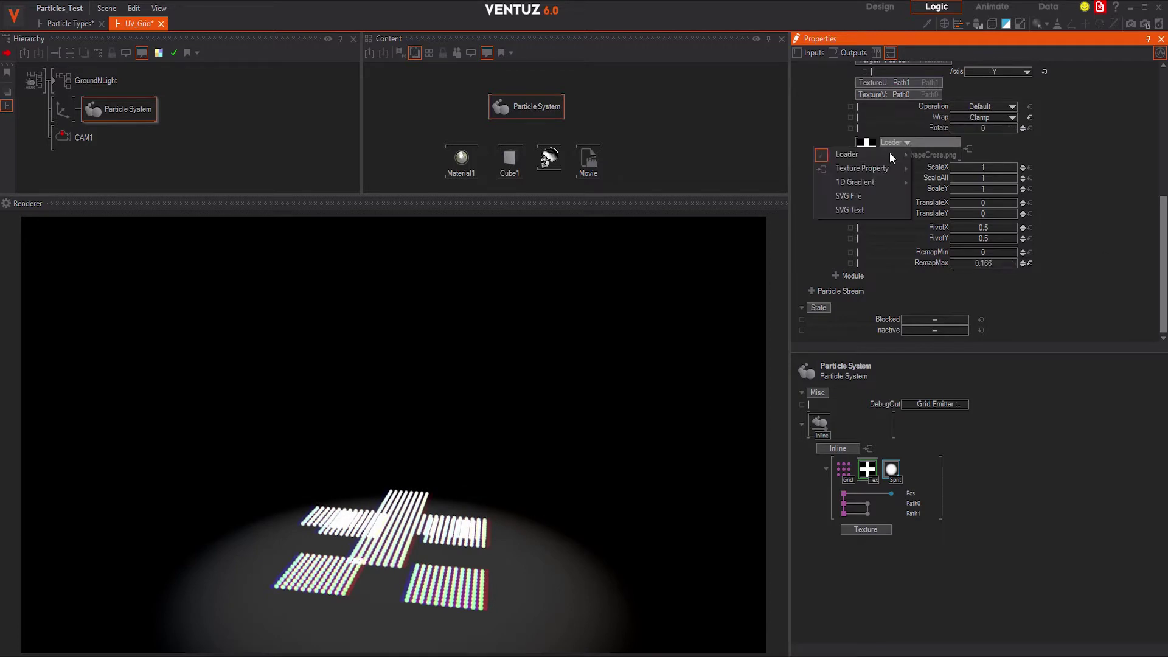
pyautogui.moveTo(871, 167)
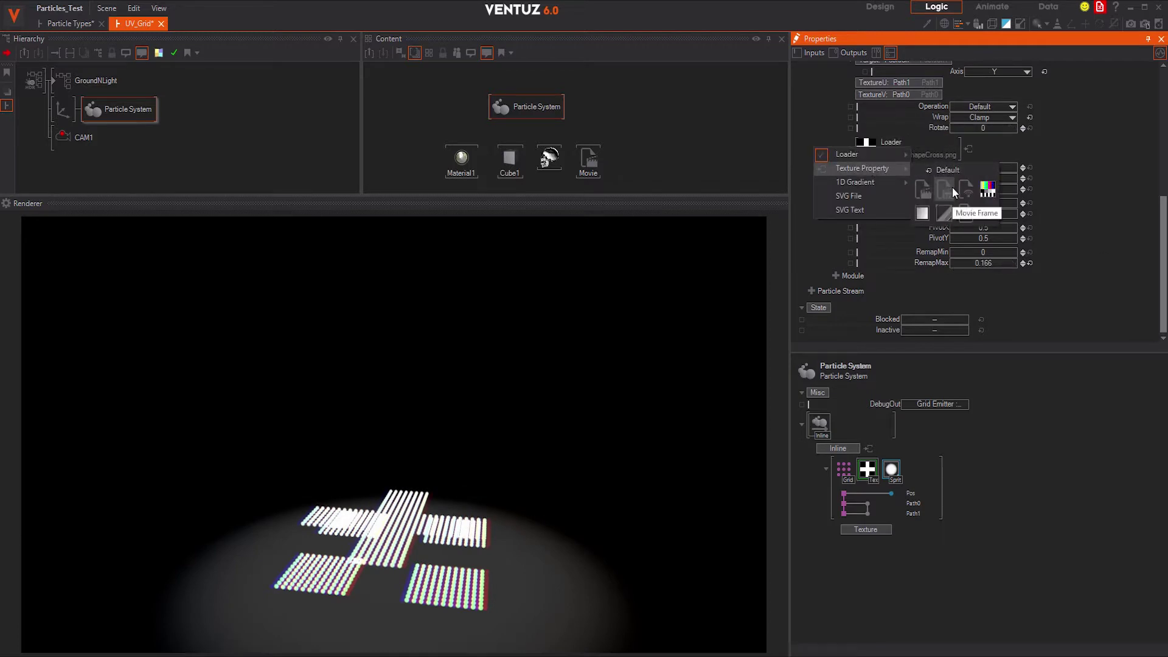
pyautogui.click(949, 170)
pyautogui.moveTo(922, 174); pyautogui.dragTo(588, 163)
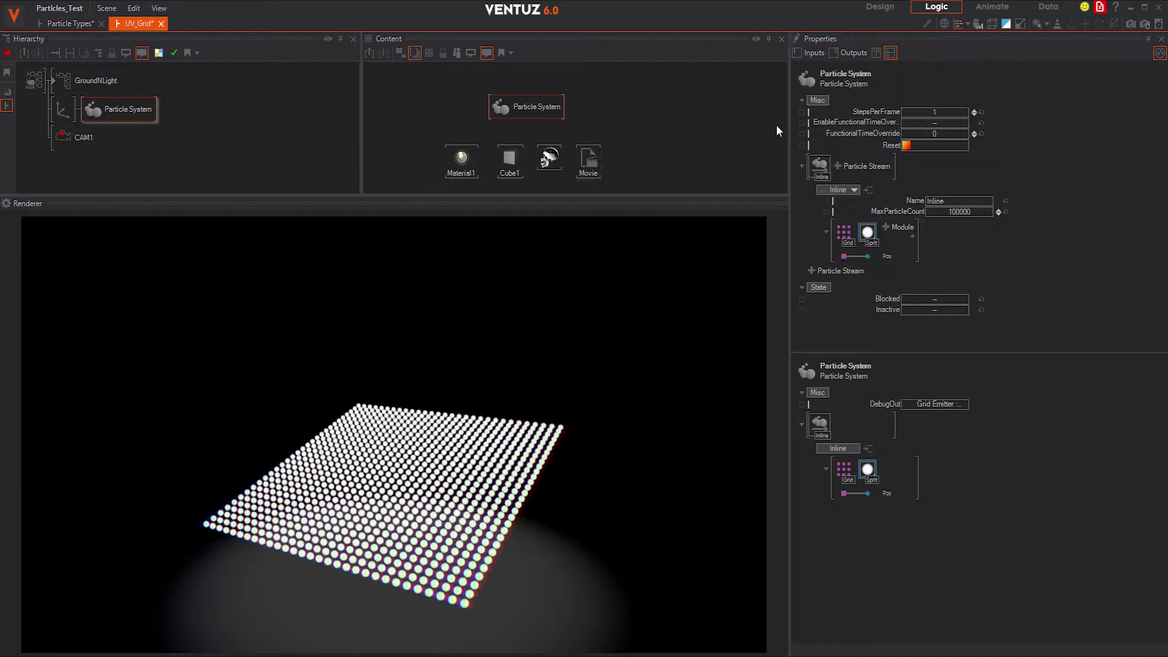
# Add a new Texture modifier and set its Target to Aux1
pyautogui.click(887, 230)
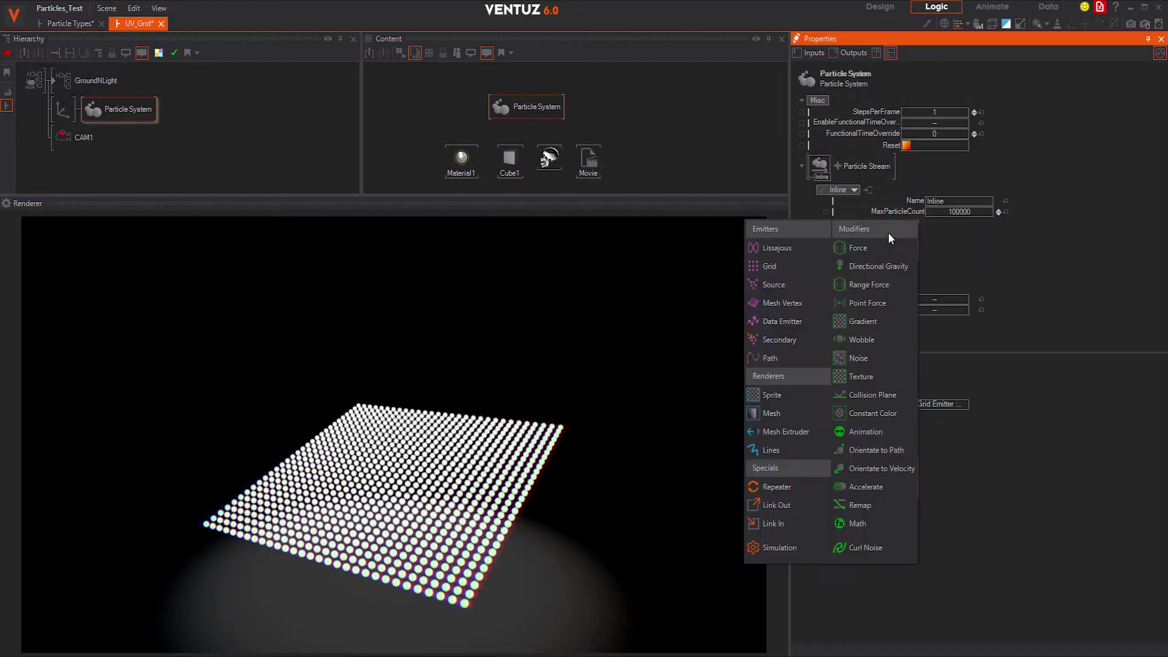
pyautogui.click(840, 377)
pyautogui.scroll(-4, 986, 264)
pyautogui.moveTo(891, 117); pyautogui.dragTo(864, 117)
pyautogui.scroll(-1, 1020, 191)
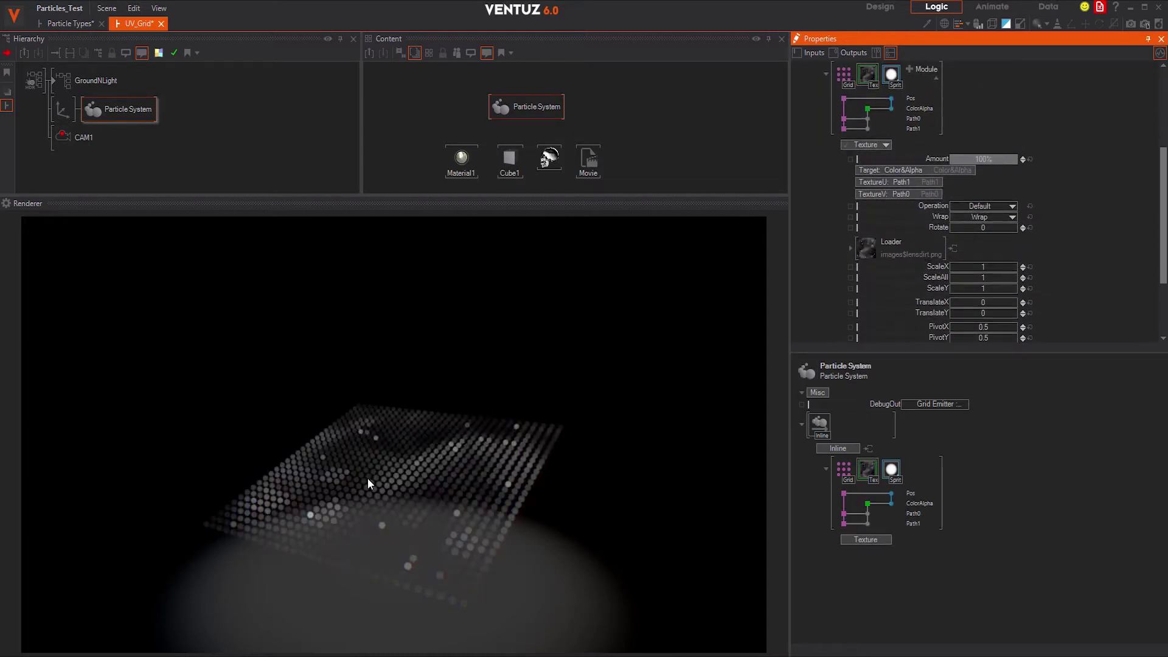
pyautogui.click(907, 170)
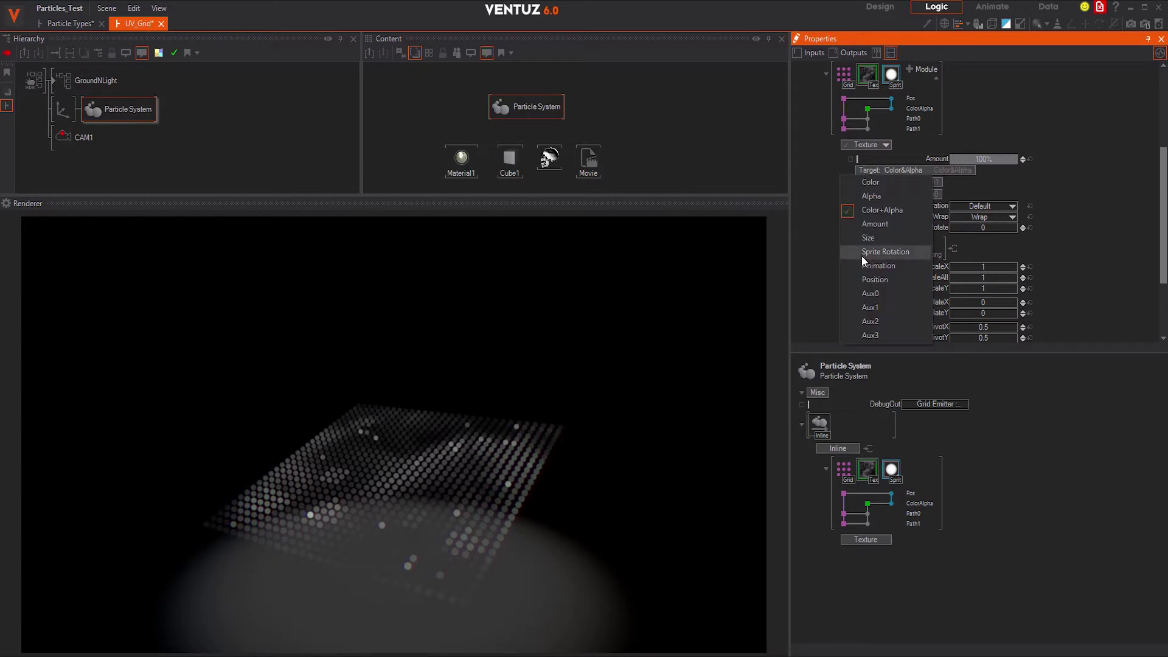
pyautogui.click(876, 309)
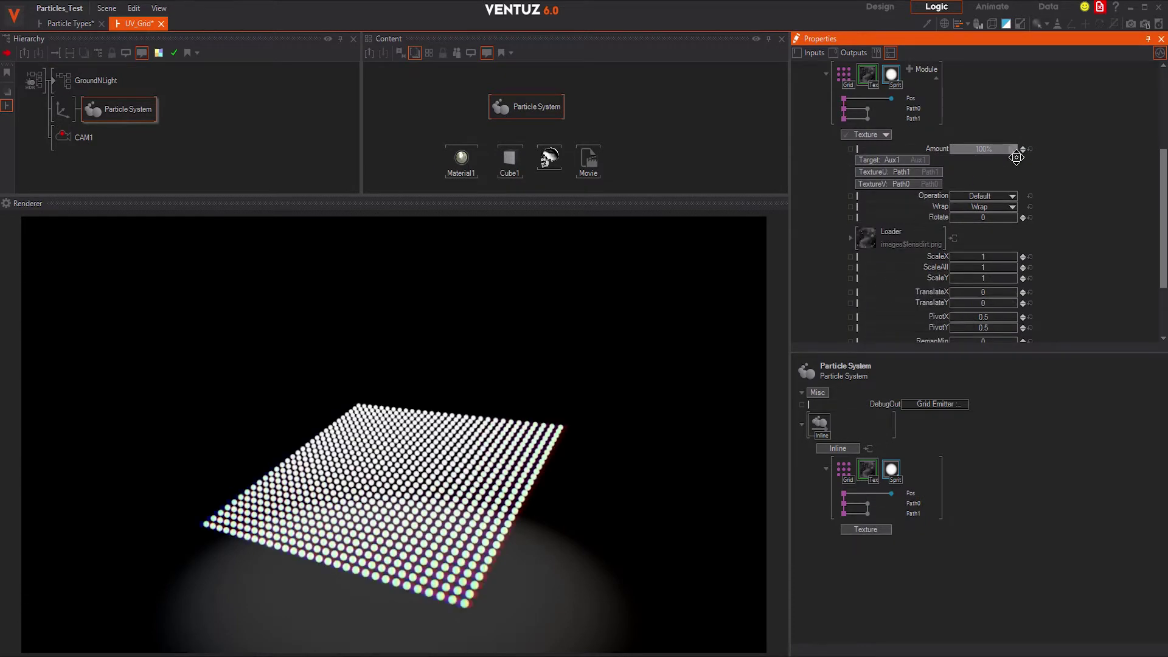
pyautogui.scroll(1, 1016, 157)
# Switch the Loader to Texture Property and bind it to the Movie node's clip
pyautogui.click(906, 256)
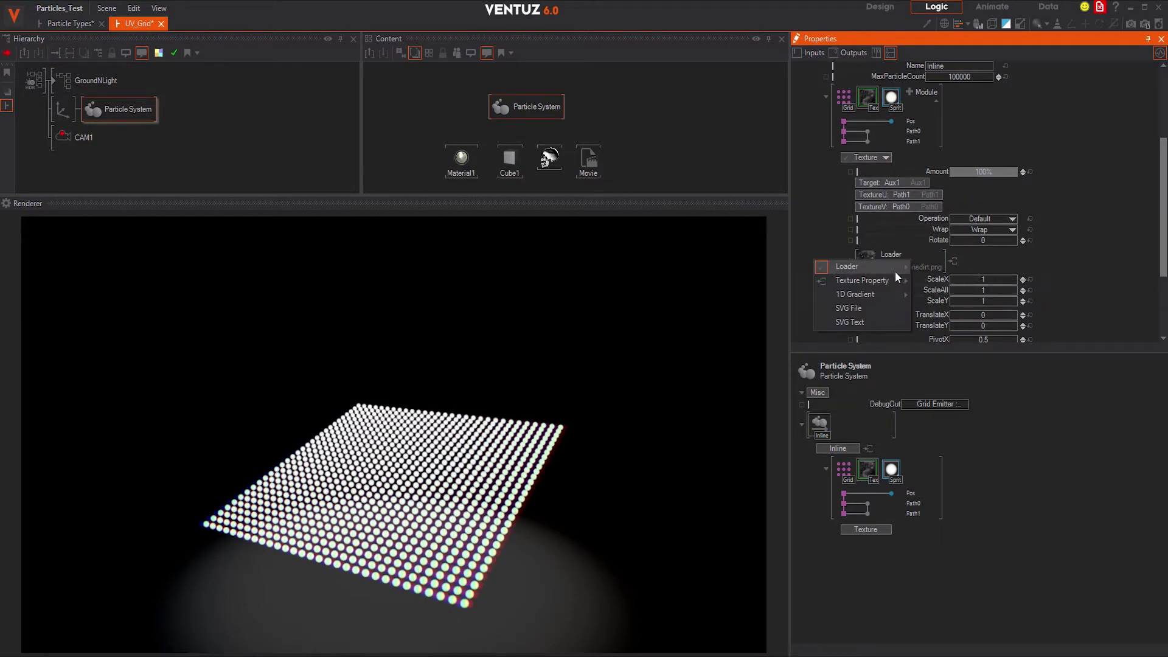
pyautogui.press('Escape')
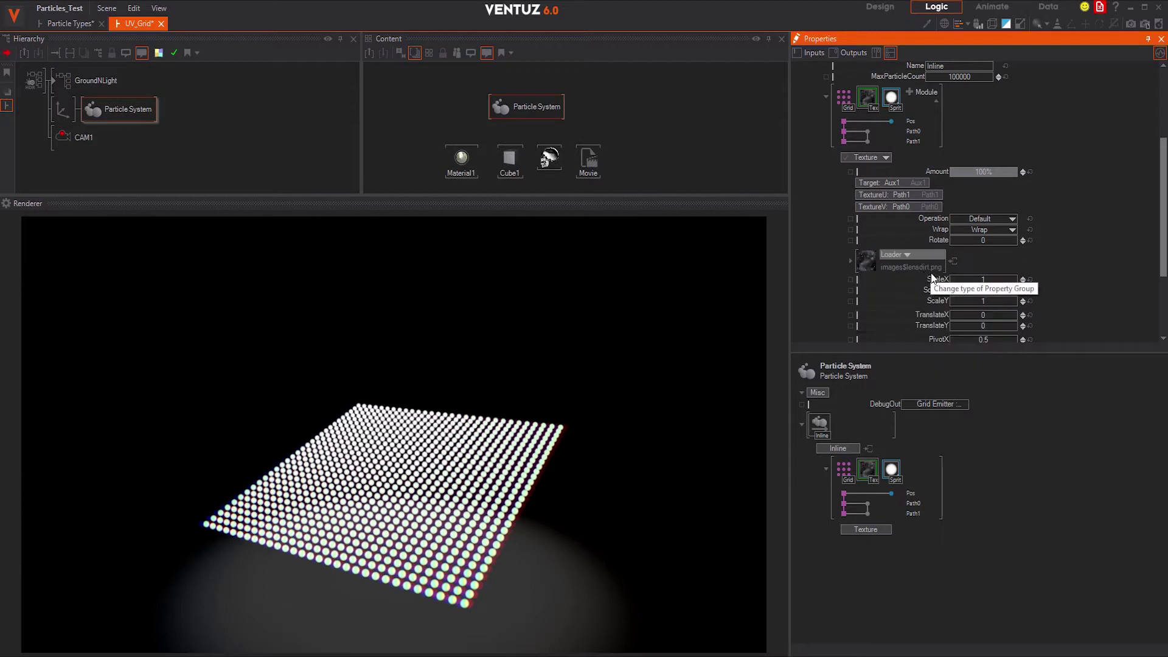
pyautogui.click(886, 254)
pyautogui.moveTo(879, 281)
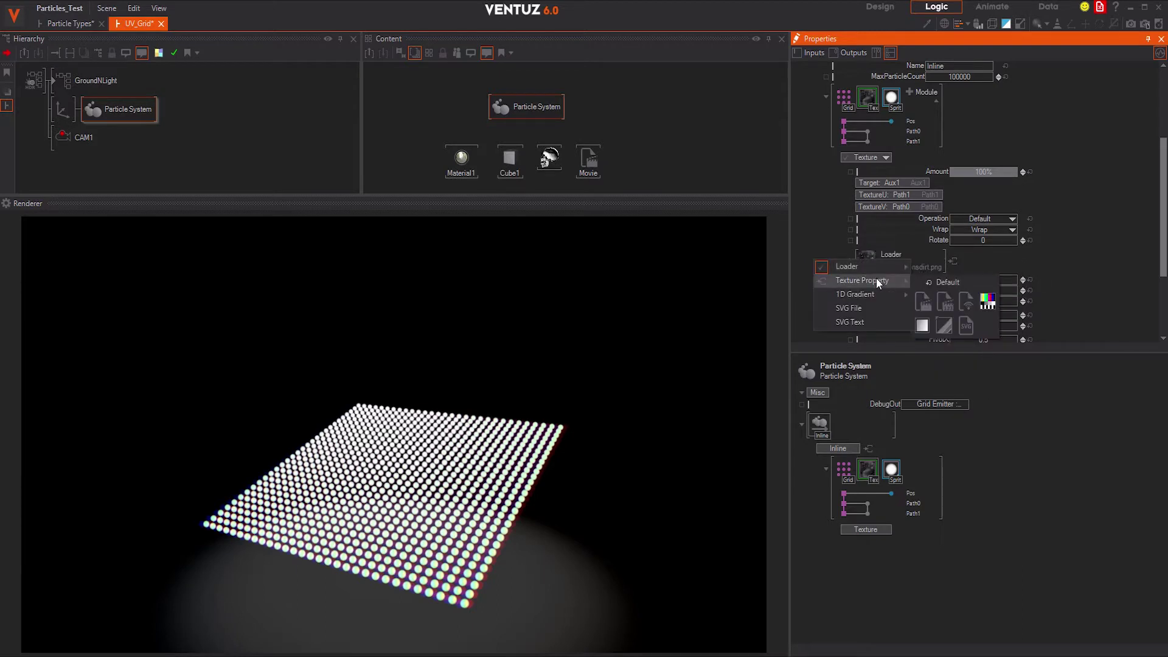
pyautogui.click(940, 282)
pyautogui.moveTo(545, 159); pyautogui.dragTo(588, 160)
# Set the Texture module's Wrap to Clamp
pyautogui.scroll(1, 1055, 181)
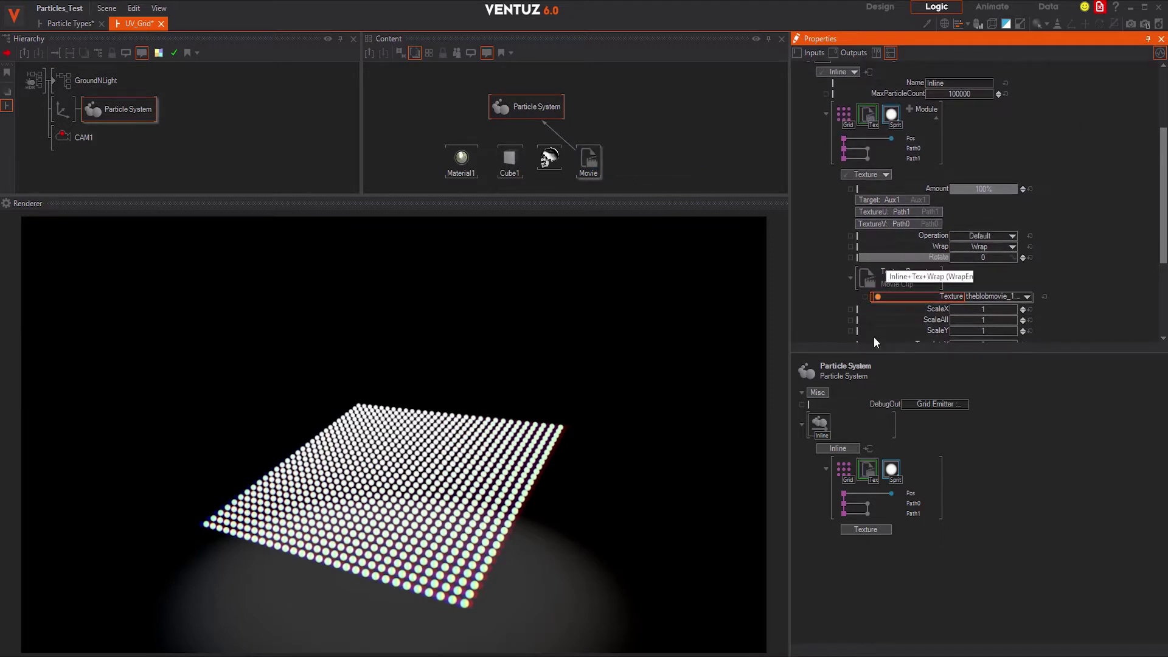
pyautogui.click(986, 246)
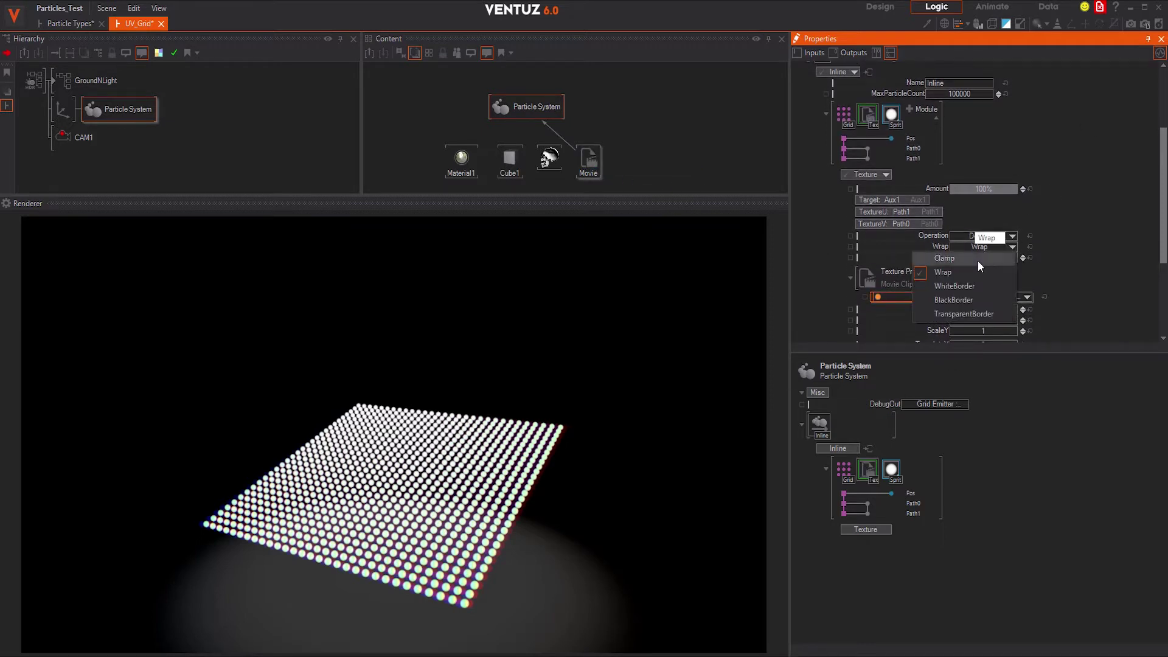
pyautogui.click(977, 260)
pyautogui.scroll(-4, 1052, 161)
pyautogui.scroll(-4, 1053, 161)
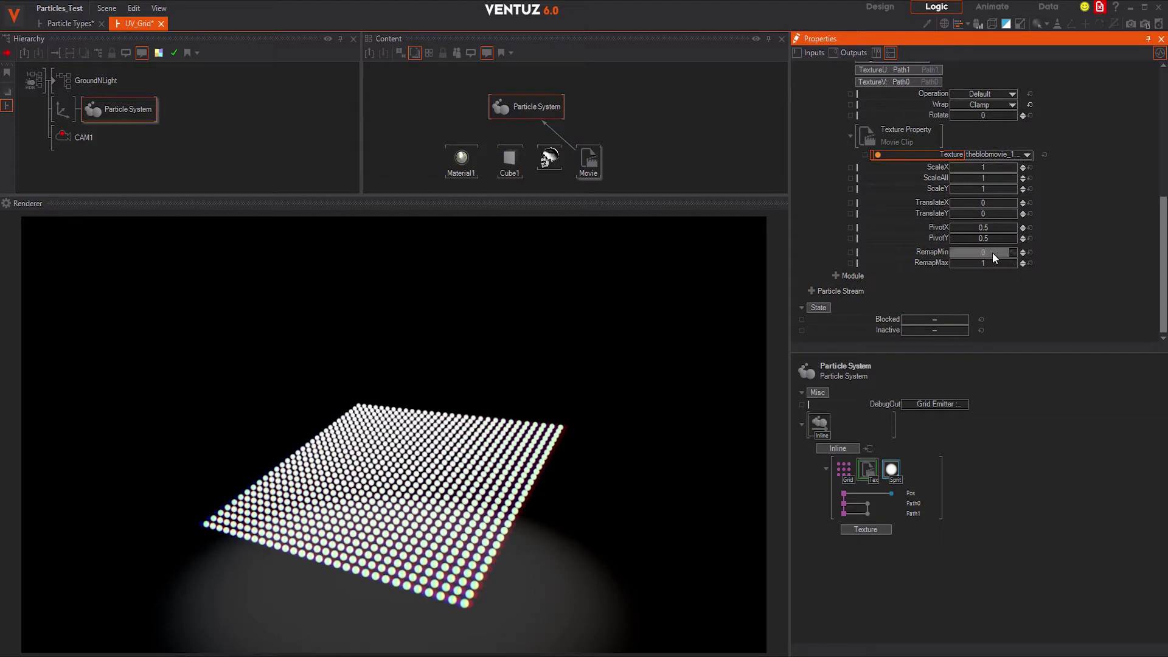
pyautogui.scroll(5, 1021, 268)
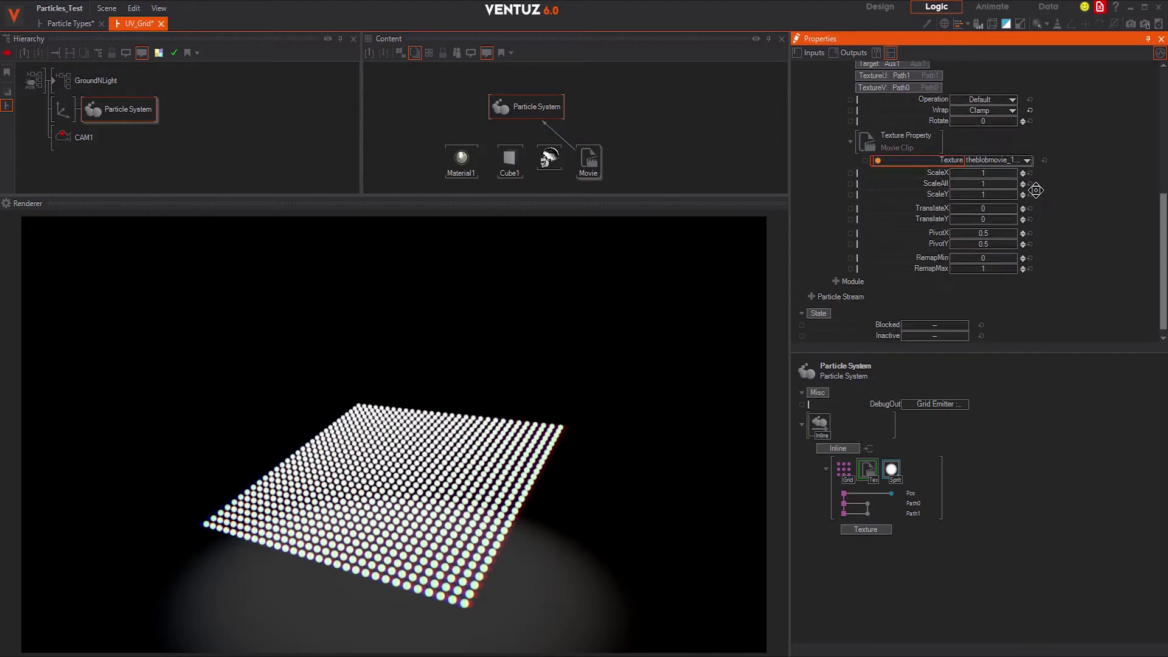
pyautogui.scroll(3, 942, 124)
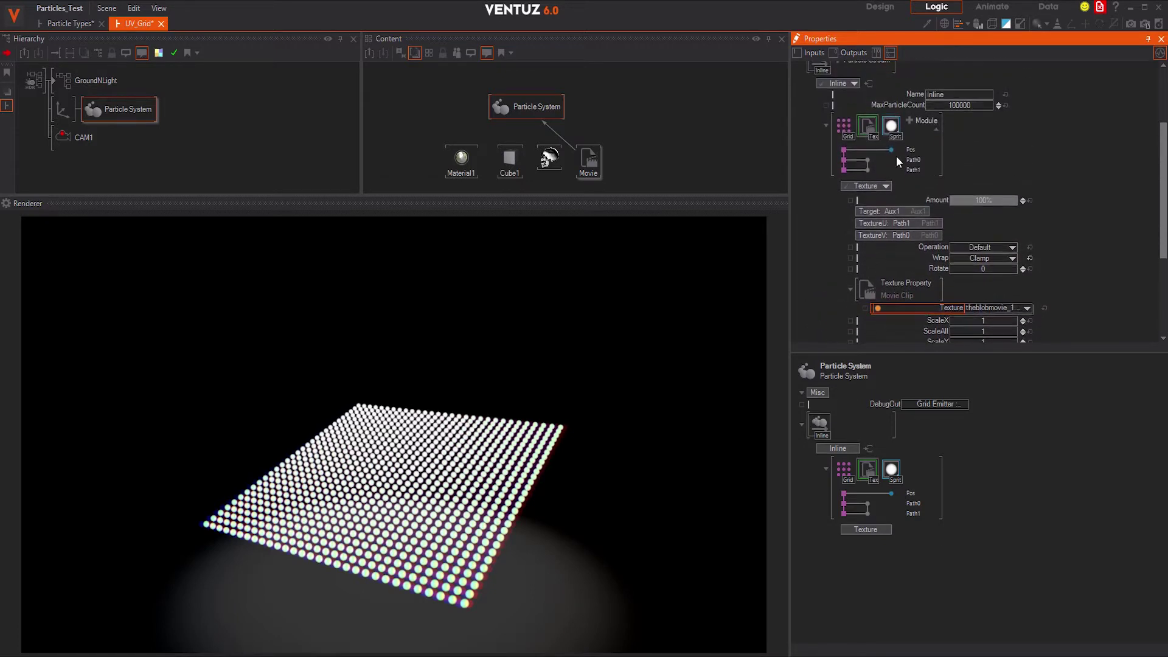
# Add a Remap modifier and set its Source to Aux1
pyautogui.click(912, 123)
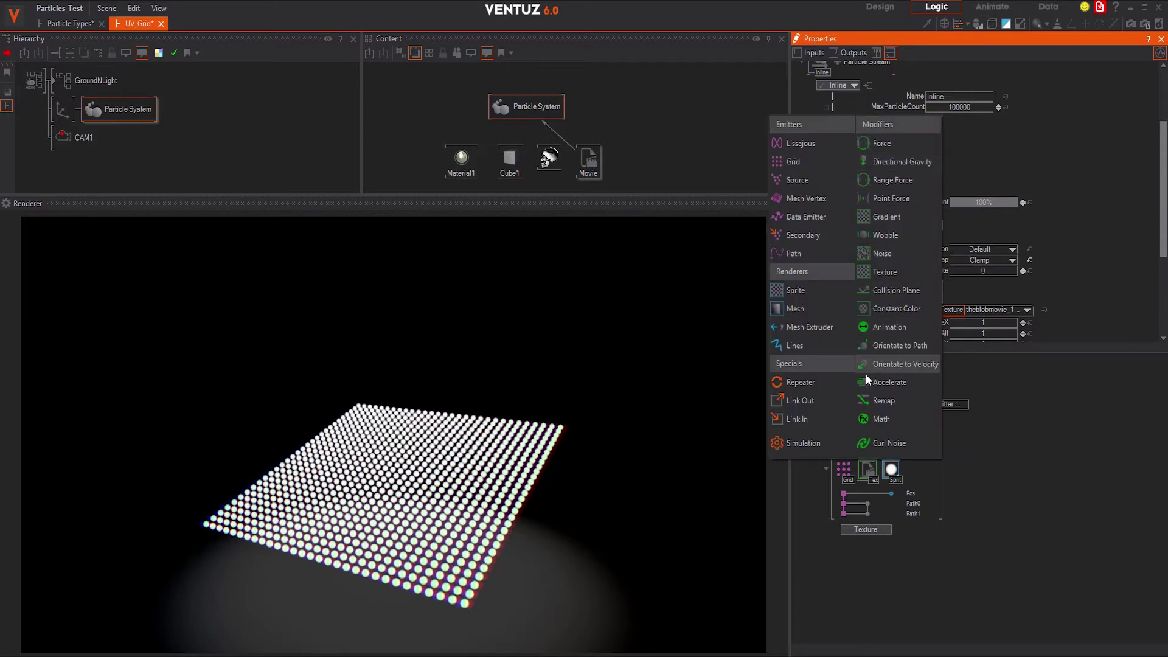
pyautogui.click(877, 404)
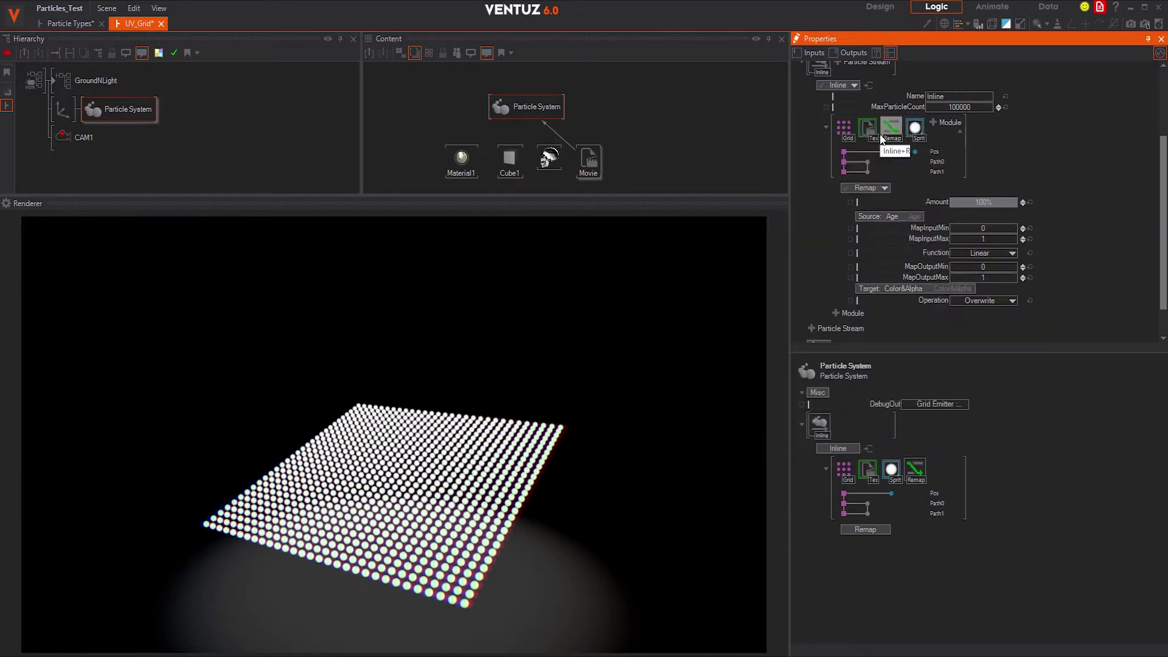
pyautogui.click(885, 130)
pyautogui.scroll(-1, 994, 172)
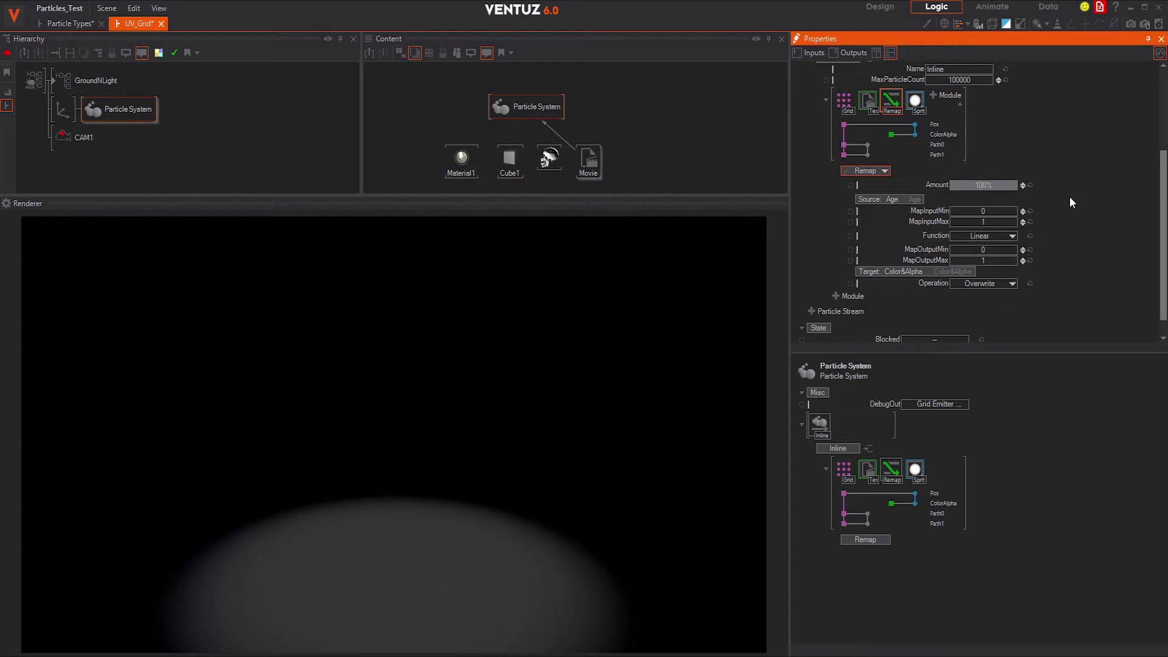
pyautogui.scroll(1, 1072, 202)
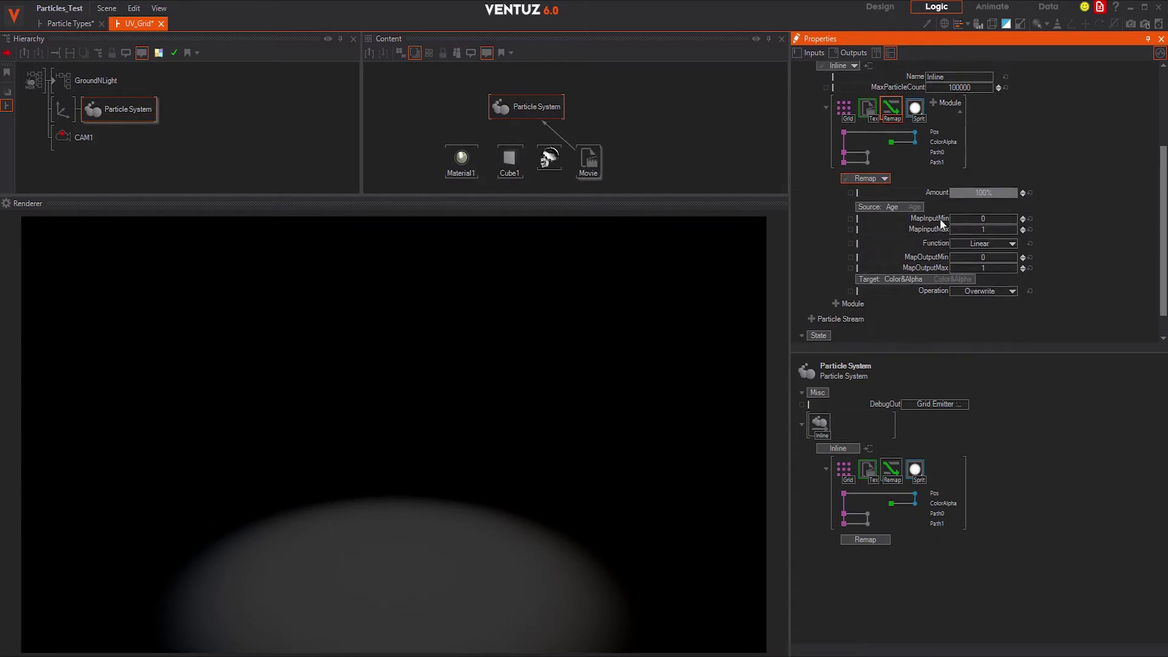
pyautogui.click(889, 207)
pyautogui.click(849, 410)
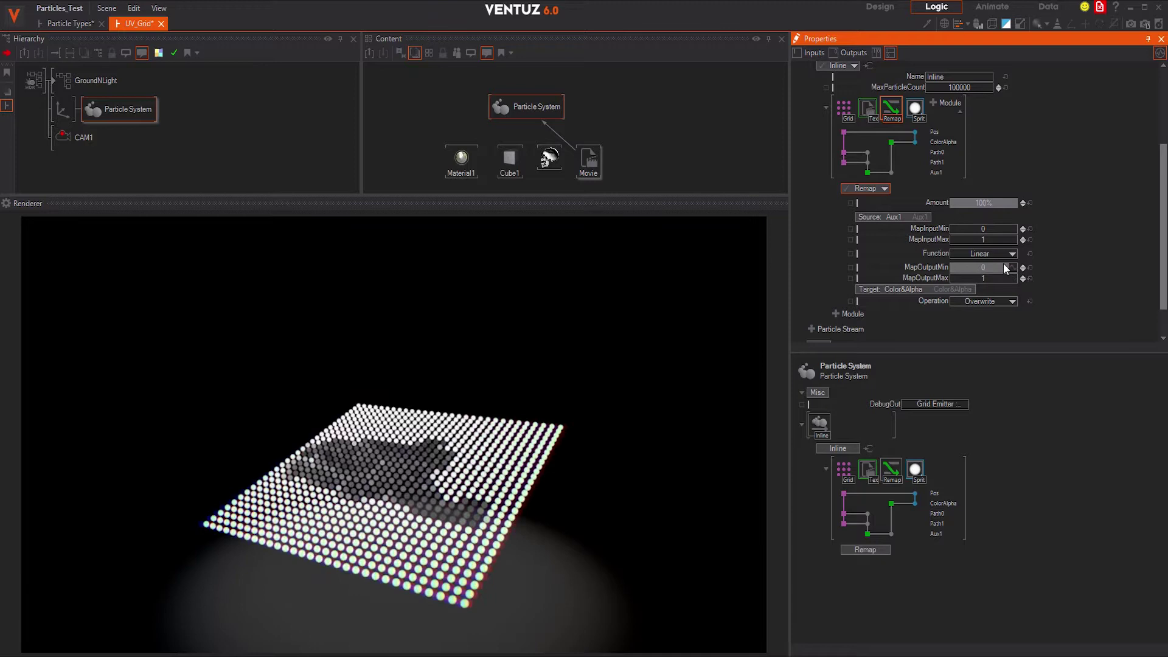
# Reset MapOutputMin to 0, route the Remap to particle Size, and return MapInputMax to 1
pyautogui.click(951, 271)
pyautogui.click(918, 290)
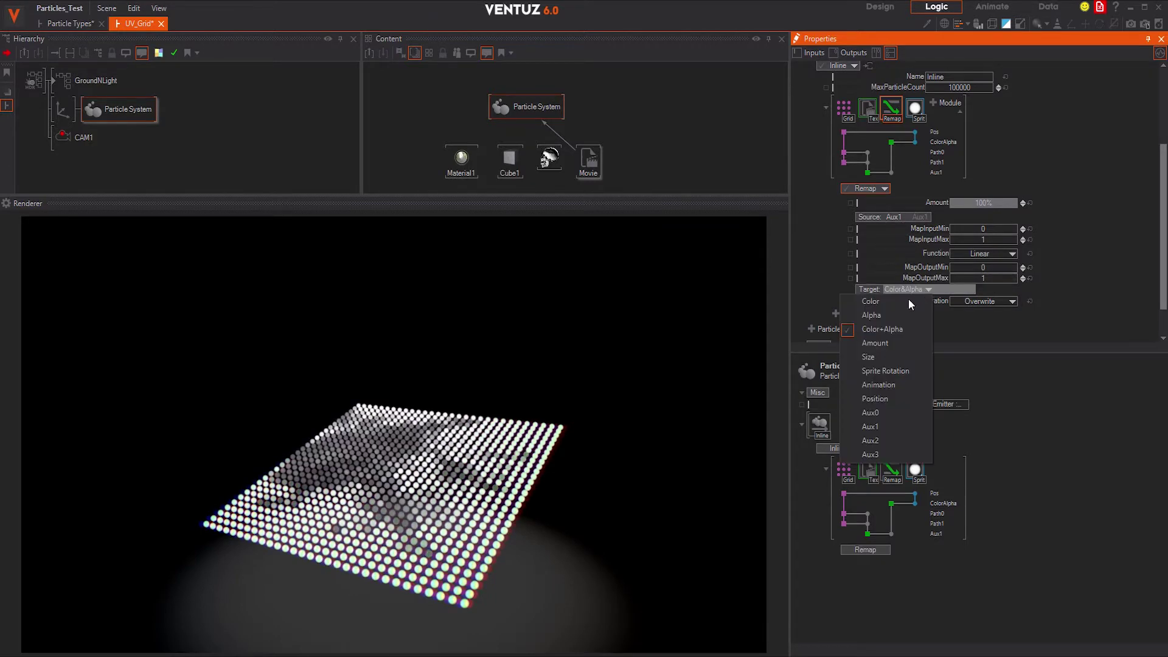
pyautogui.click(881, 358)
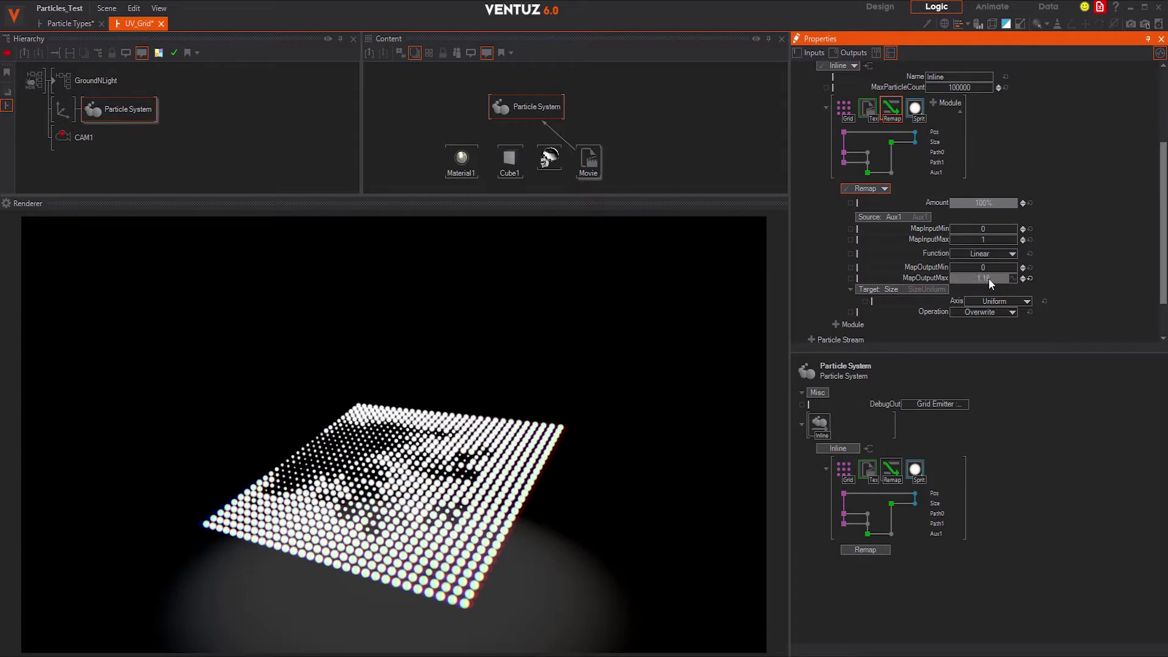
pyautogui.click(950, 272)
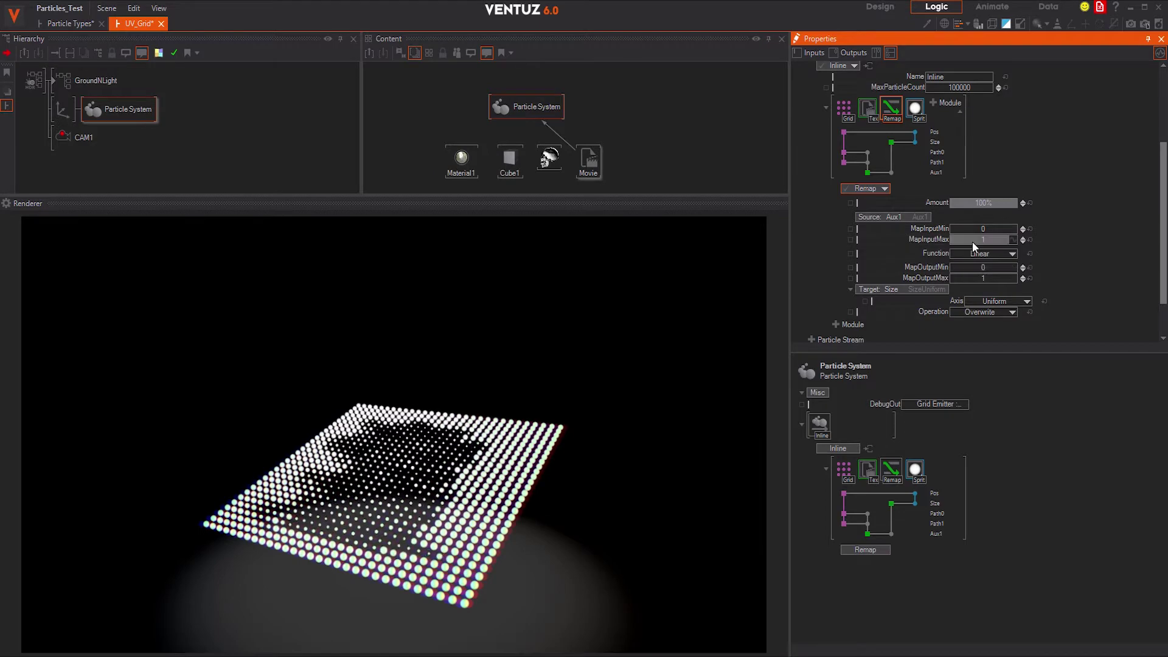
pyautogui.moveTo(973, 242); pyautogui.dragTo(1016, 242)
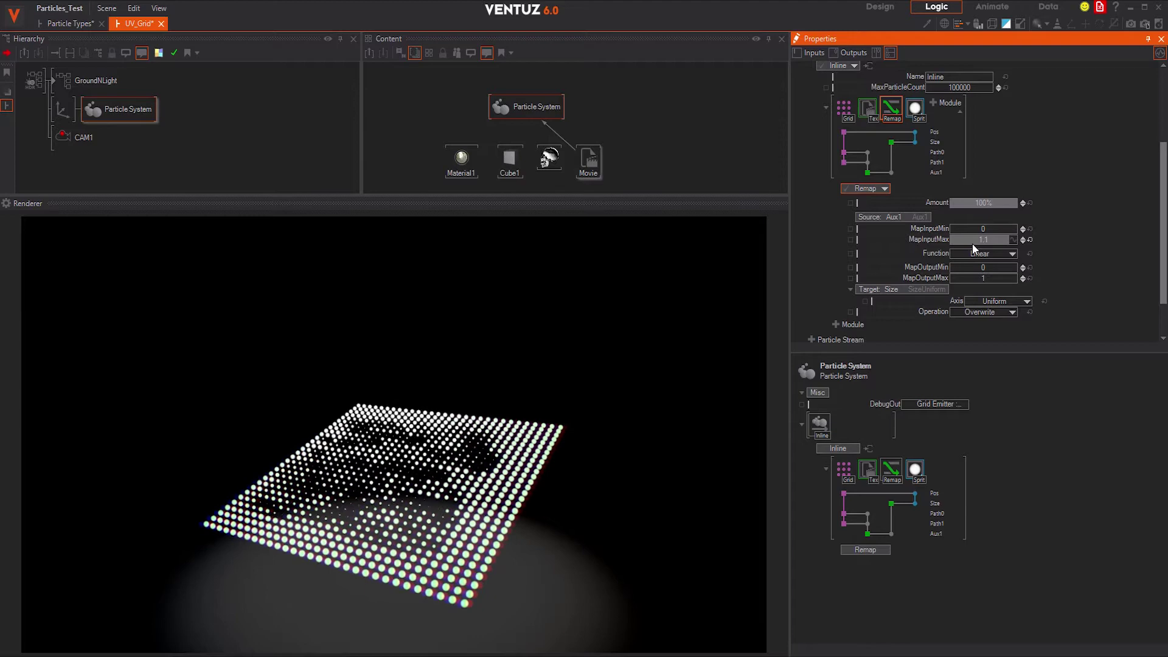
pyautogui.moveTo(972, 243); pyautogui.dragTo(970, 243)
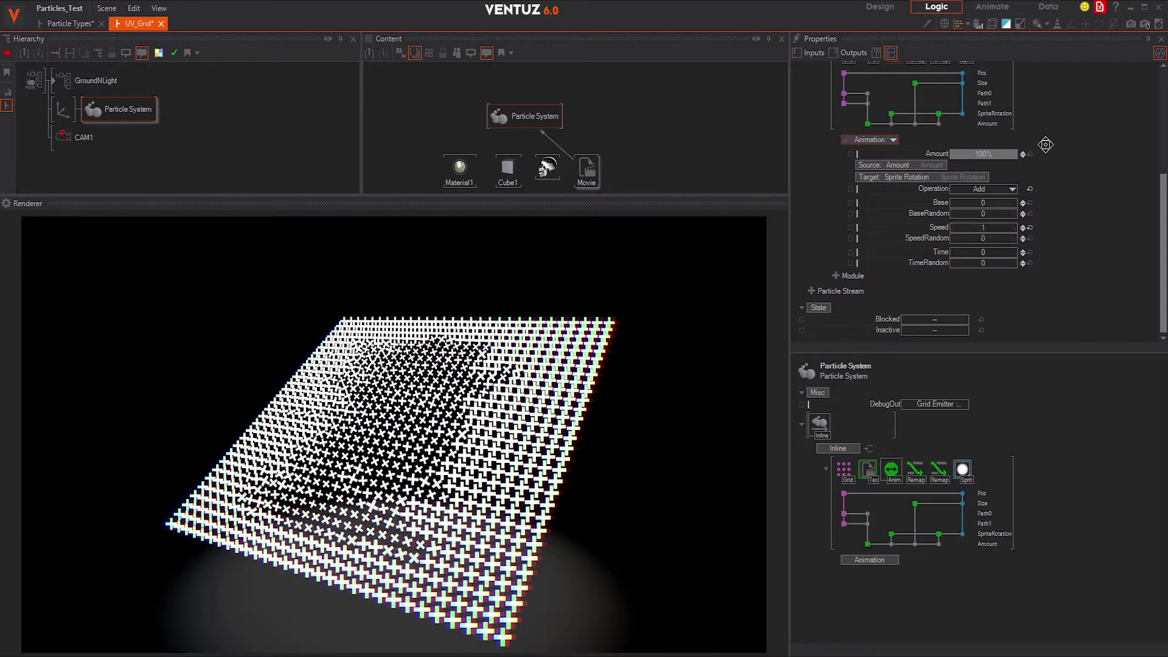
# Inspect both Remap modules, including the second one driving sprite rotation
pyautogui.scroll(3, 994, 228)
pyautogui.click(915, 114)
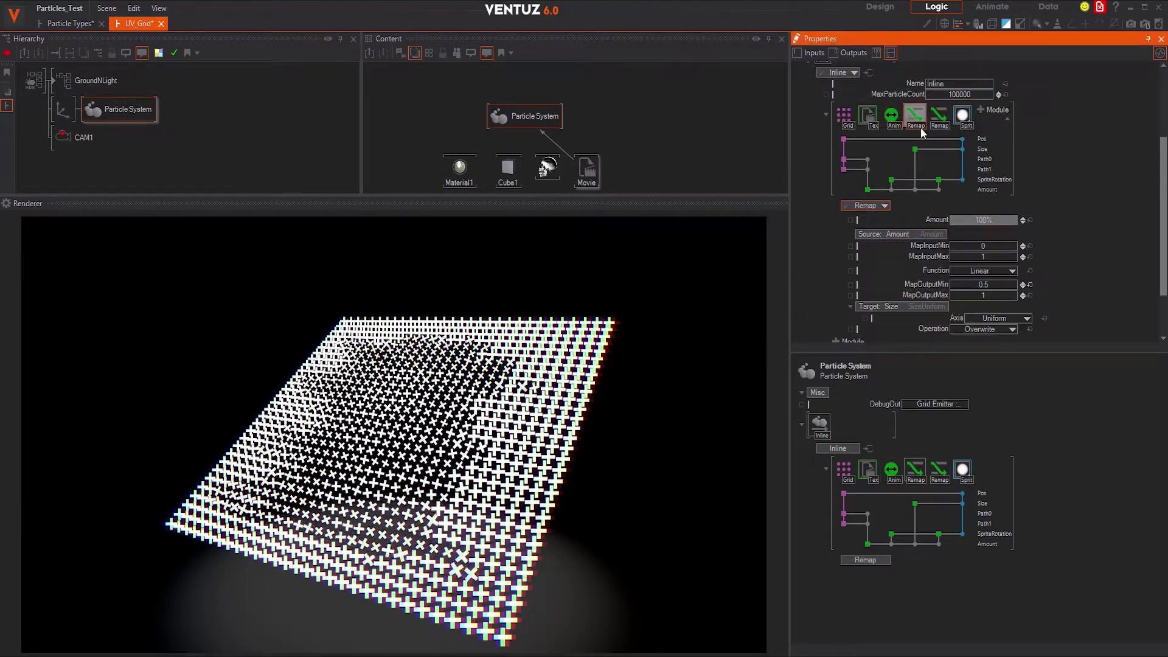
pyautogui.scroll(-2, 992, 256)
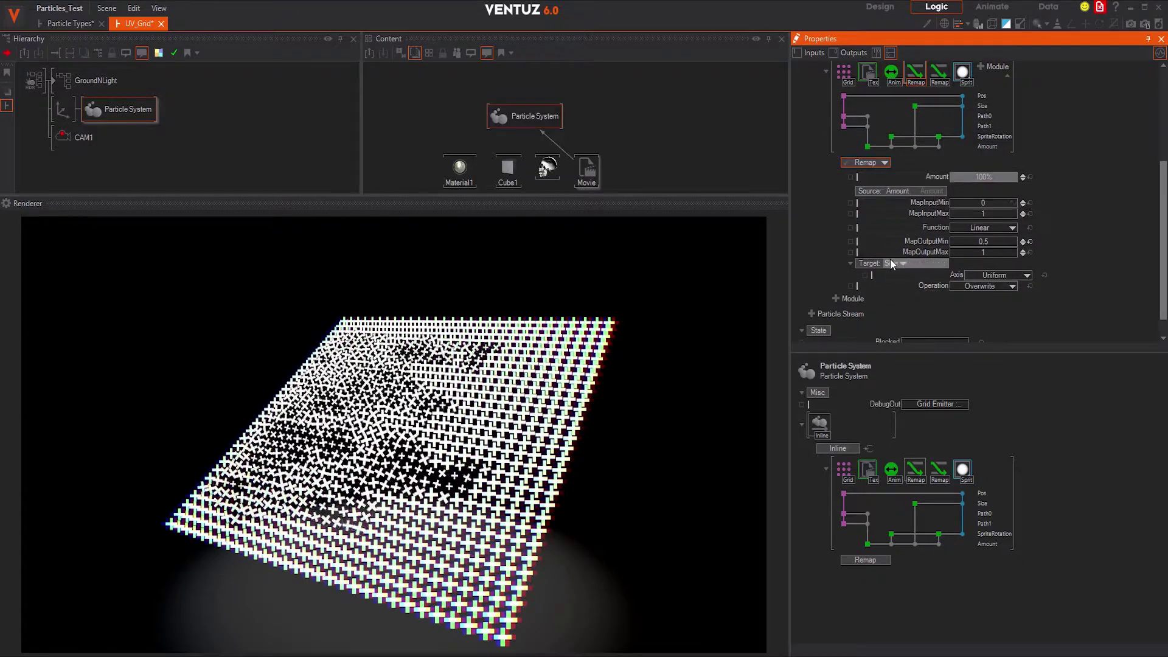
pyautogui.click(938, 72)
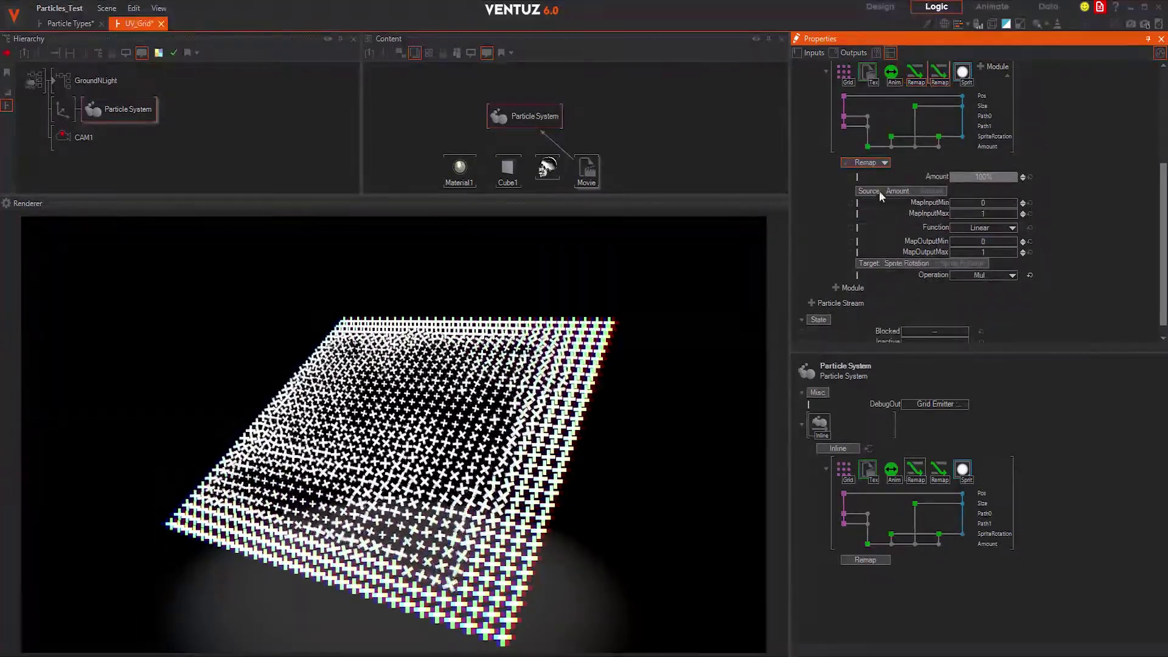
pyautogui.scroll(2, 1060, 190)
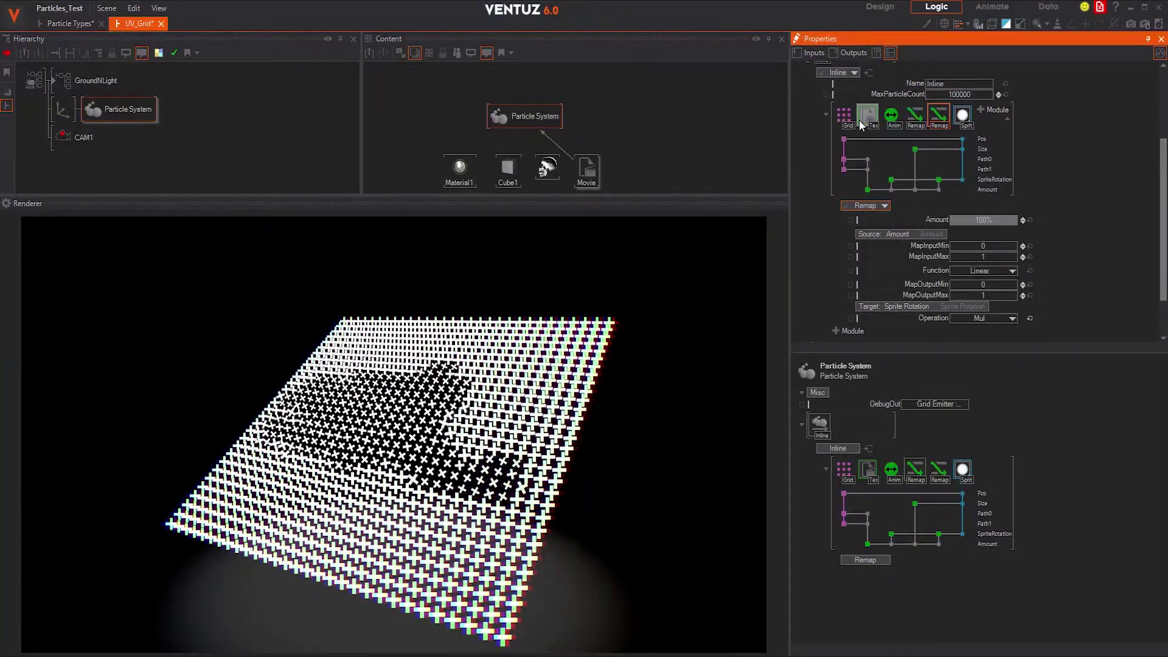
# Review the Tex and Grid module settings and show the Tex source's Loader presets
pyautogui.click(867, 115)
pyautogui.scroll(-2, 1011, 238)
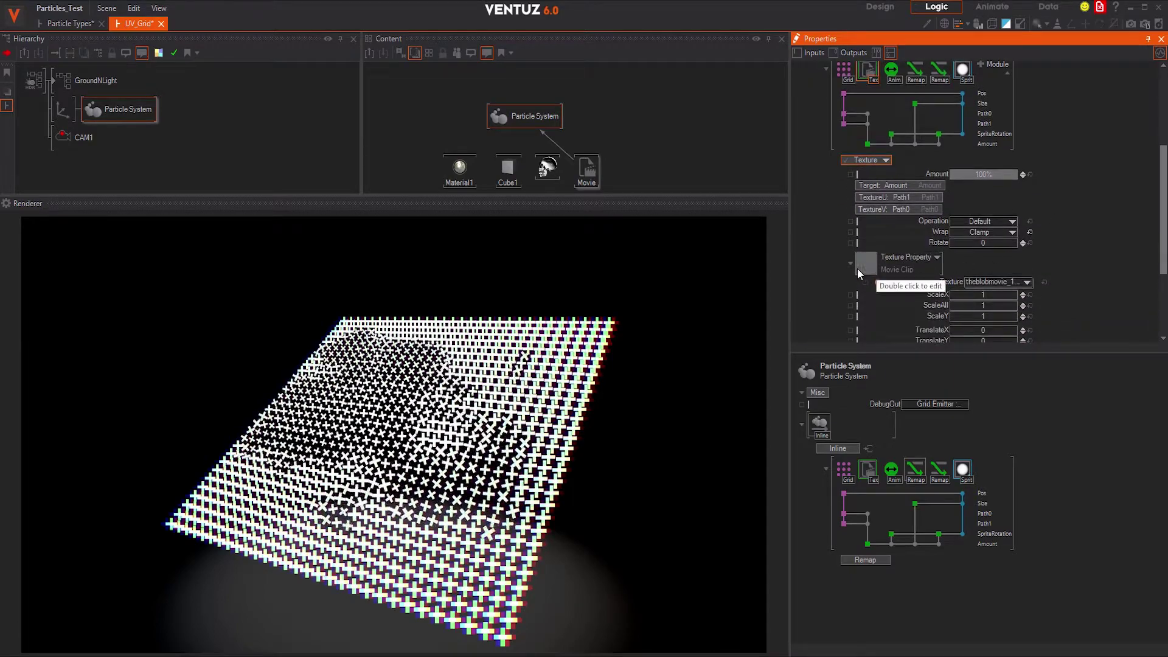
pyautogui.scroll(1, 858, 109)
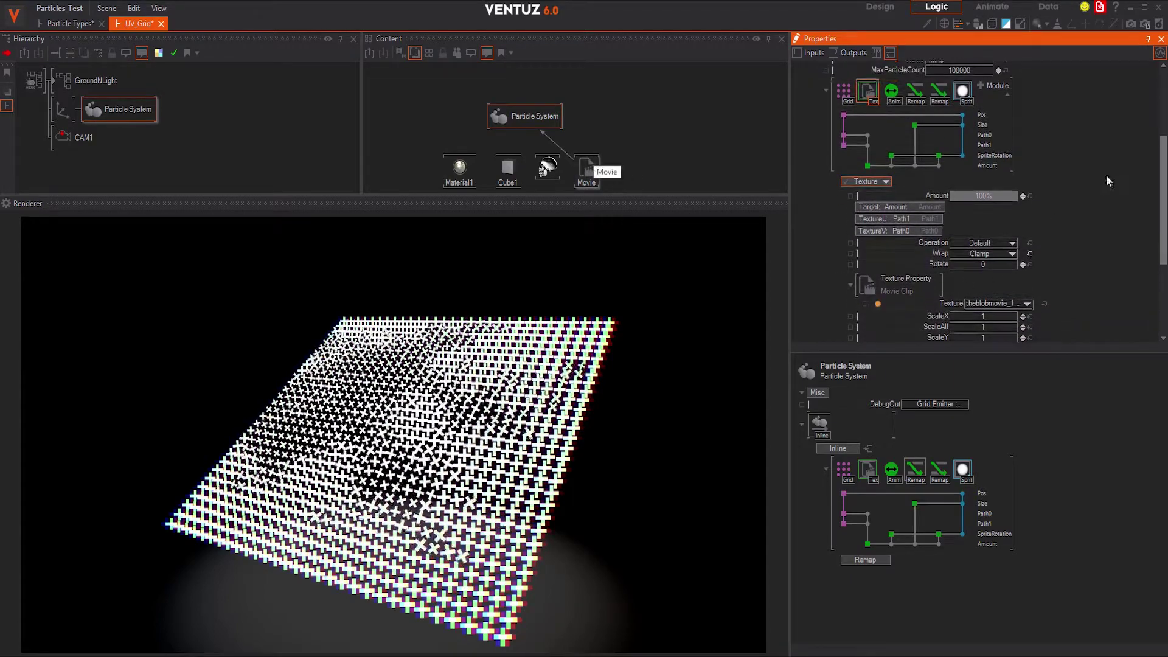
pyautogui.click(856, 101)
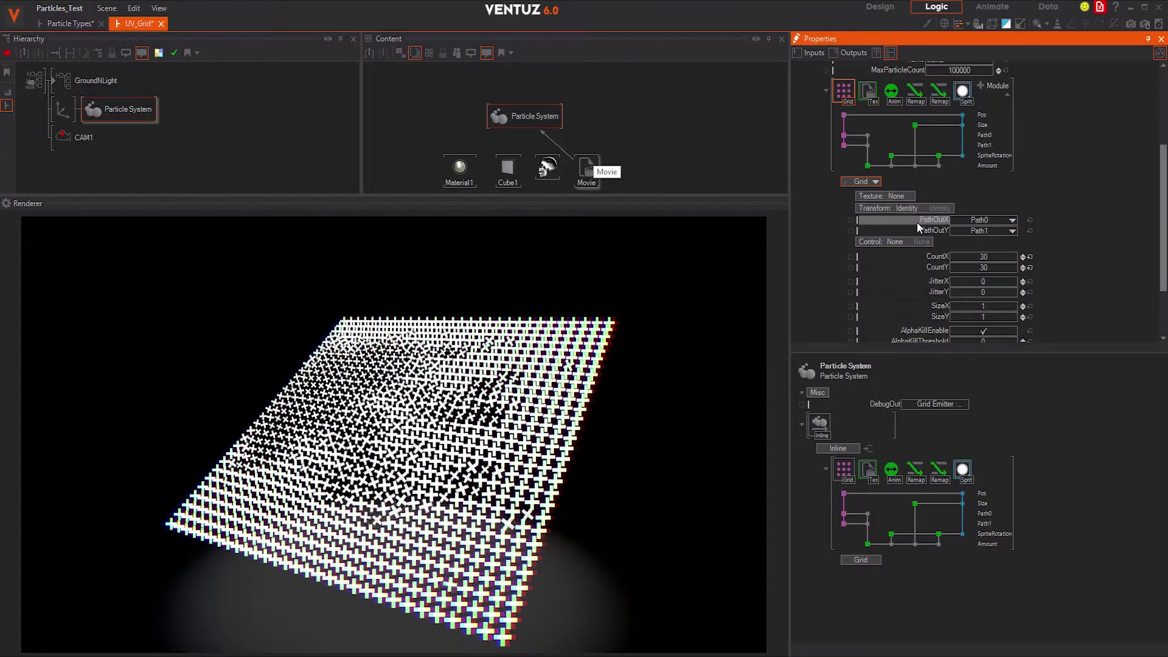
pyautogui.click(872, 96)
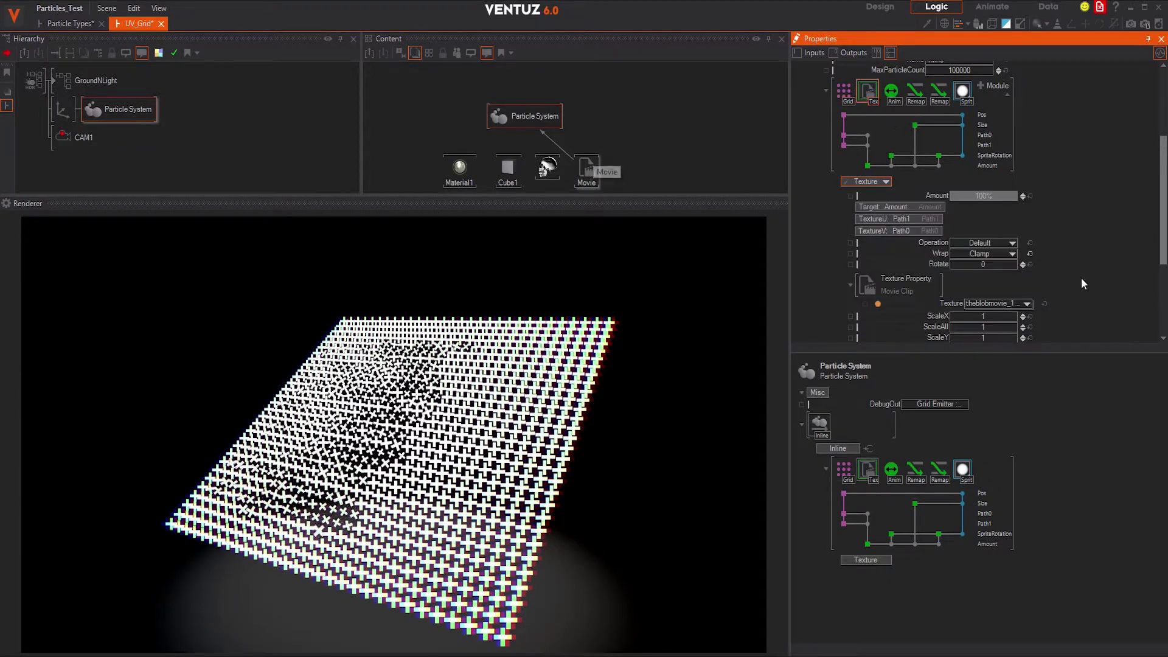
pyautogui.scroll(-1, 1073, 253)
pyautogui.click(925, 260)
pyautogui.moveTo(911, 268)
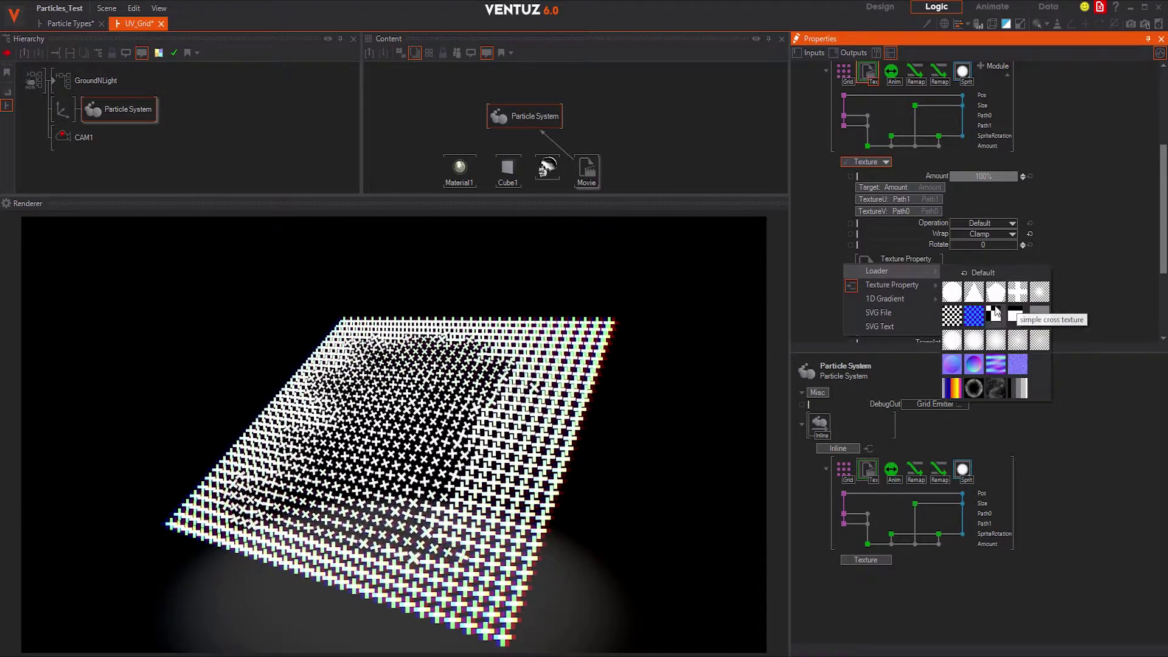
# Load the CelSteps preset image into the Tex module, then review the Grid emitter settings
pyautogui.click(1021, 388)
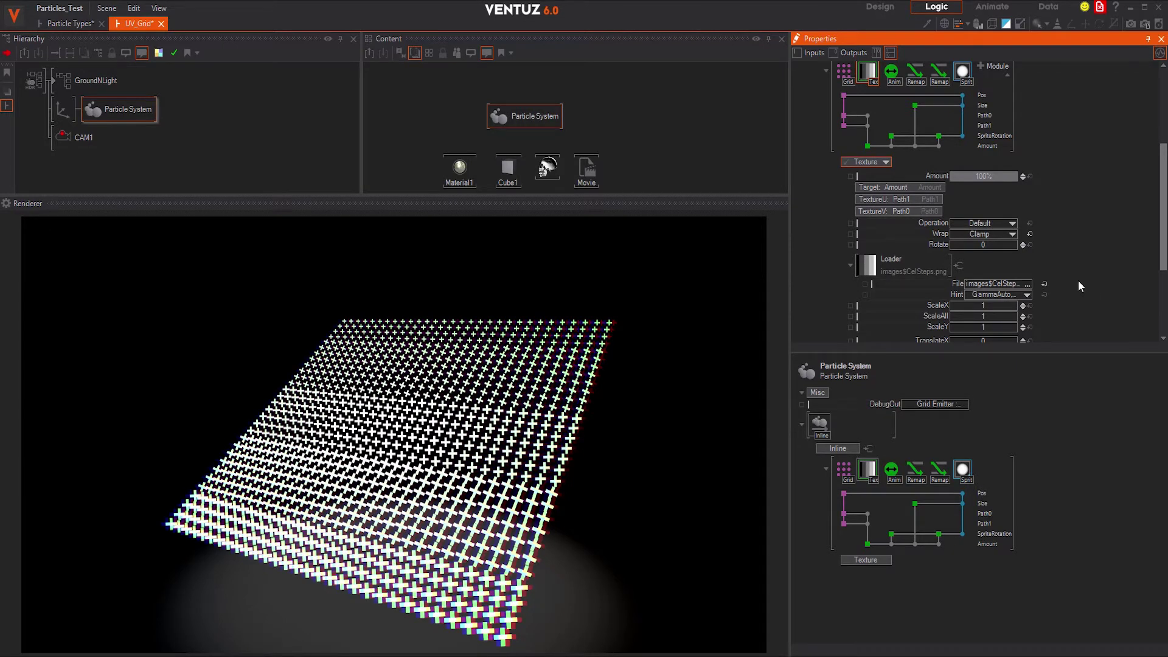
pyautogui.scroll(1, 1002, 223)
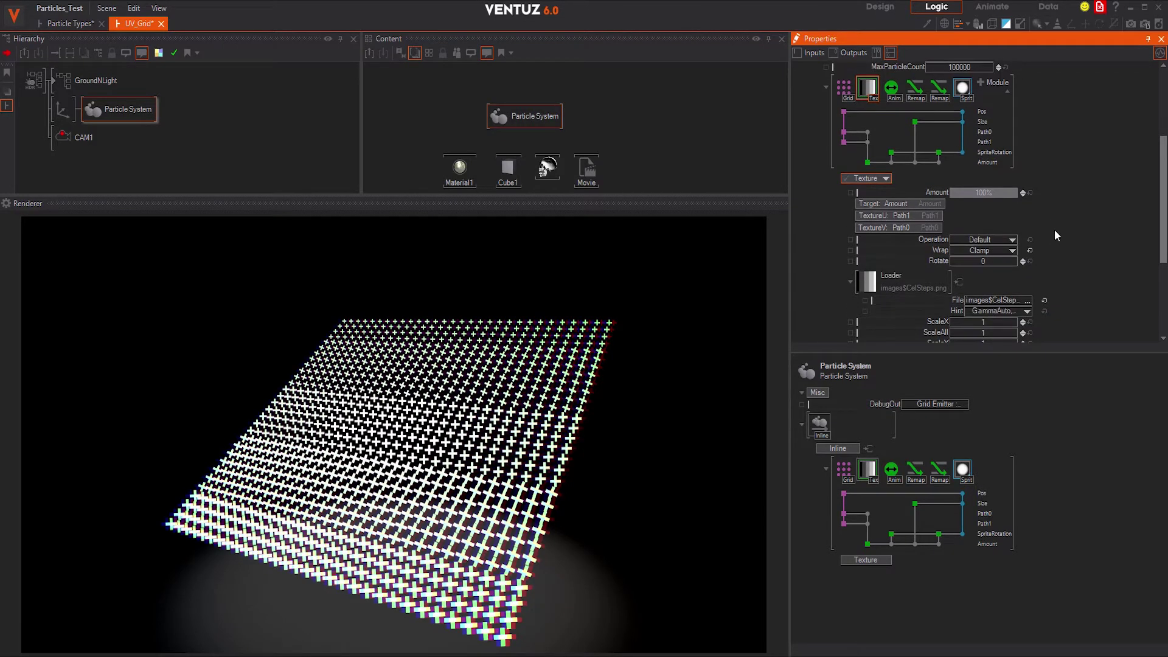
pyautogui.click(841, 90)
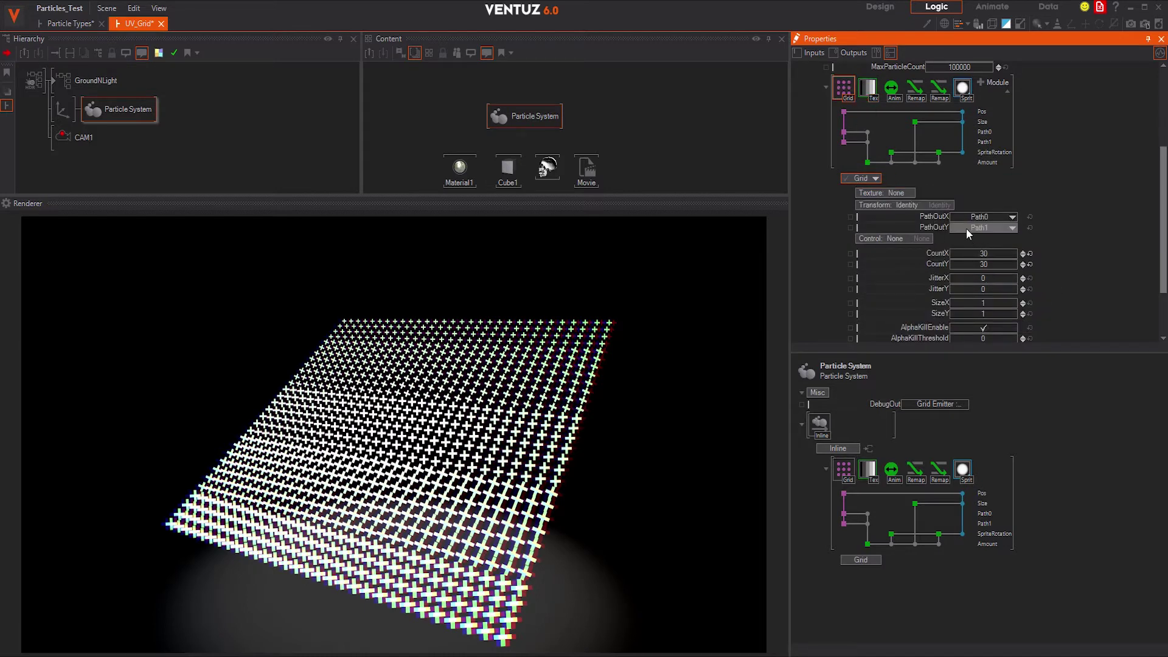
pyautogui.scroll(-3, 1032, 204)
pyautogui.scroll(2, 1035, 258)
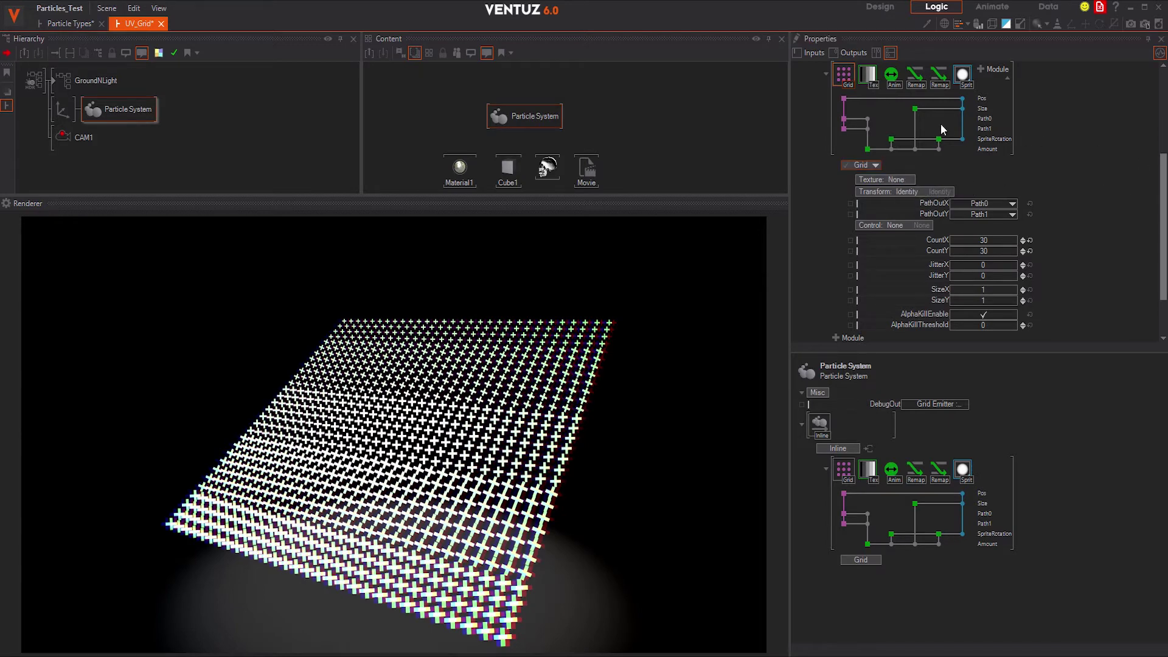
pyautogui.click(867, 74)
pyautogui.click(900, 268)
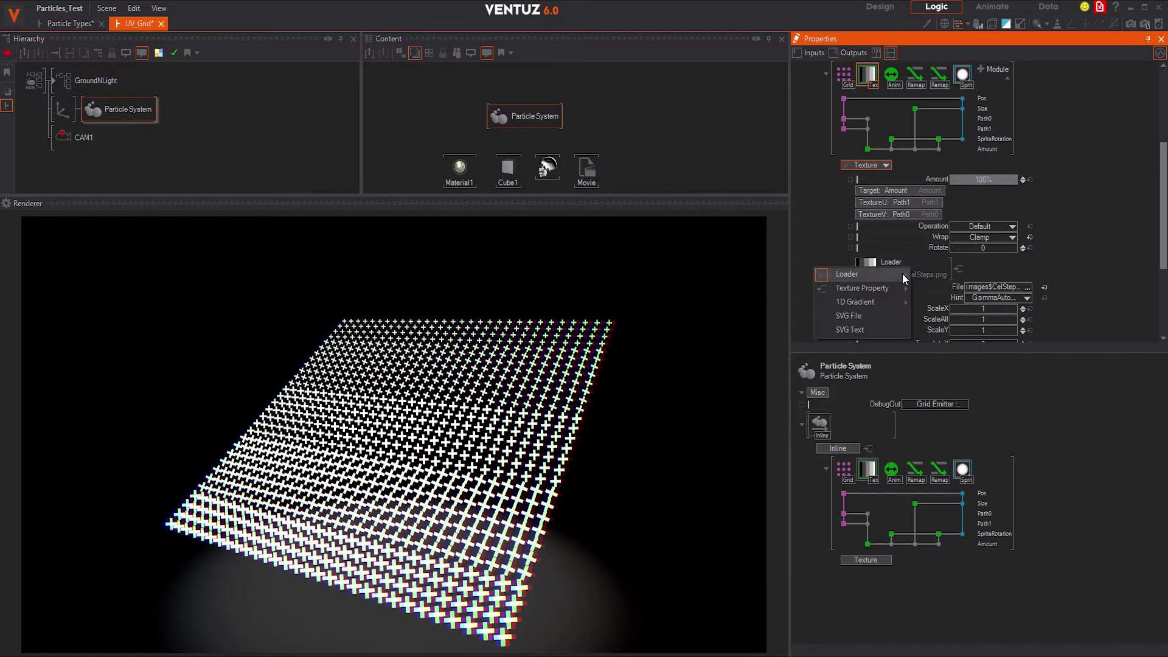
# Use the lensstar preset image as the driving texture
pyautogui.moveTo(903, 275)
pyautogui.click(963, 394)
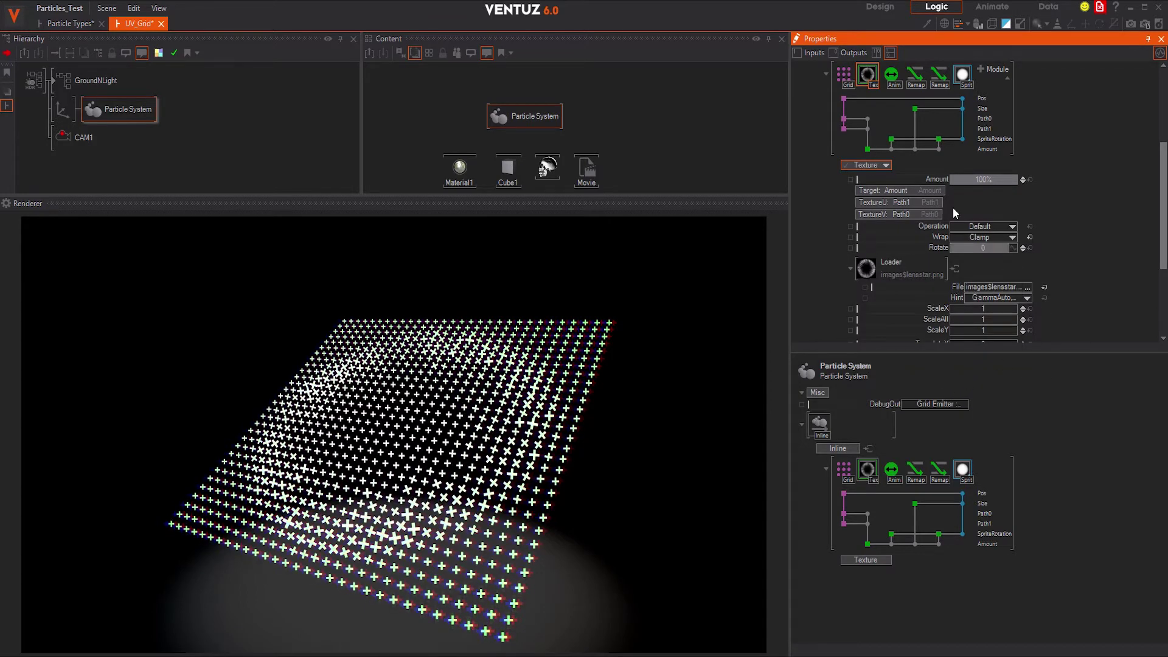
pyautogui.click(892, 74)
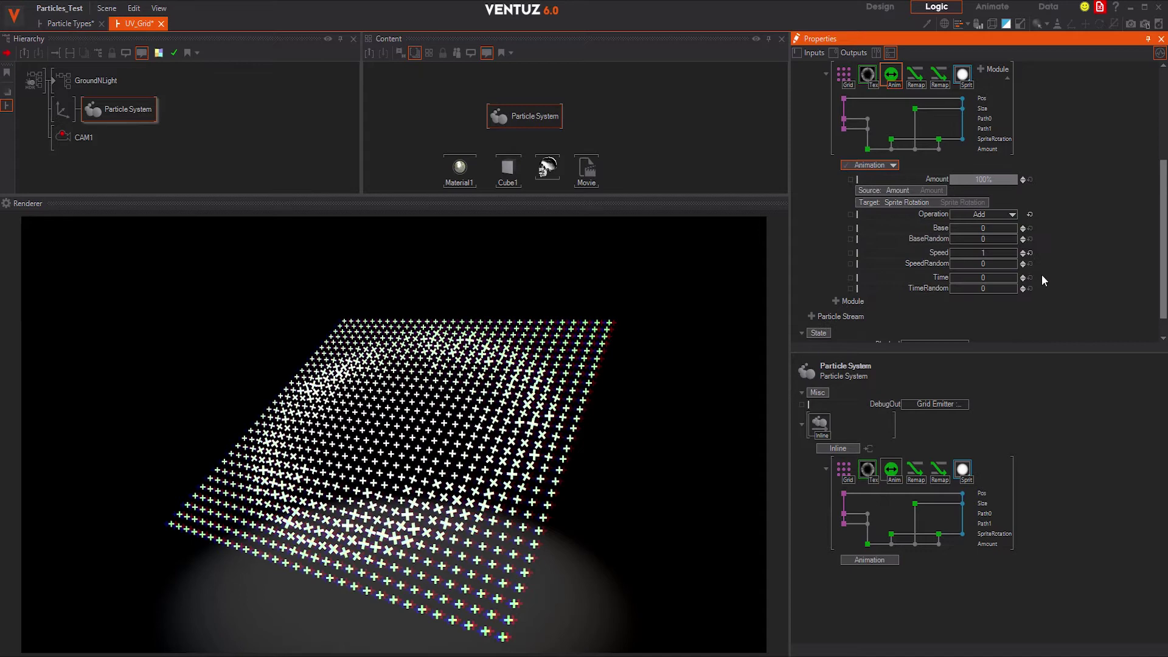
# Set the Anim module's SpeedRandom to 2 and TimeRandom to 2
pyautogui.click(978, 261)
pyautogui.press('Return')
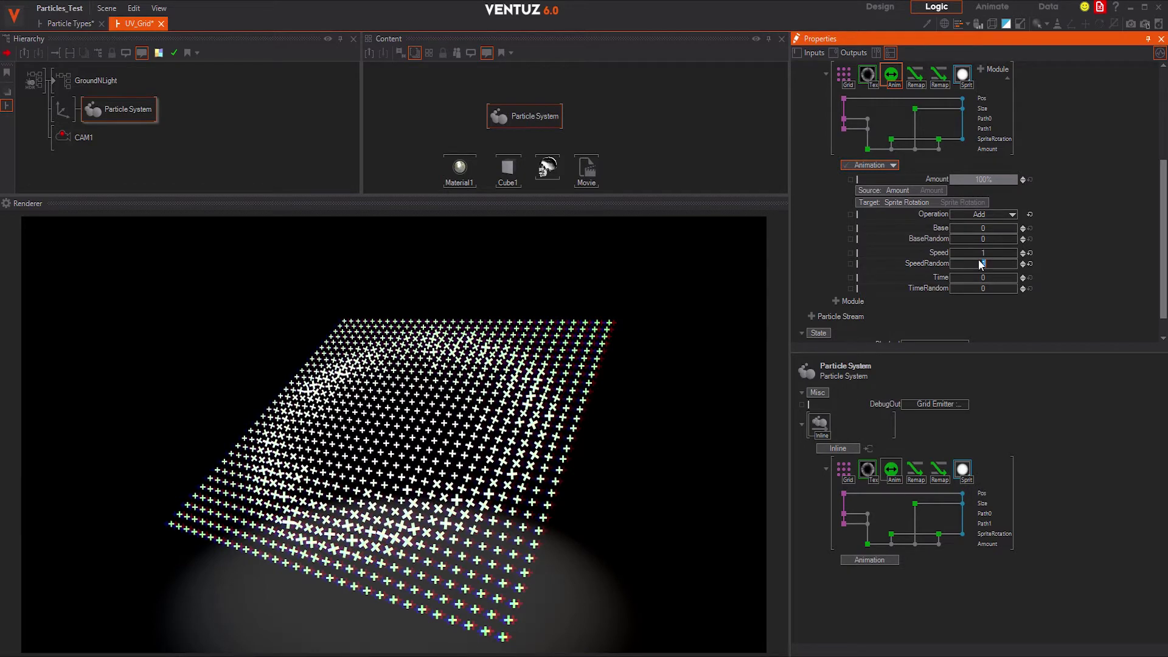
pyautogui.write('2')
pyautogui.press('Return')
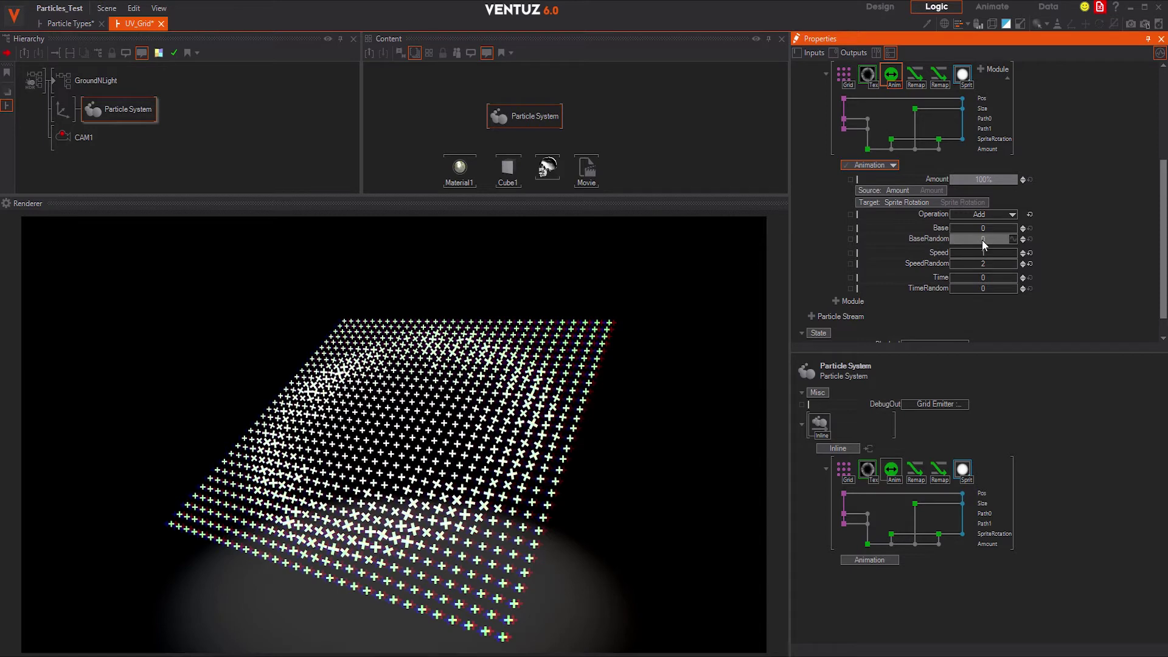
pyautogui.click(987, 289)
pyautogui.write('1')
pyautogui.press('Return')
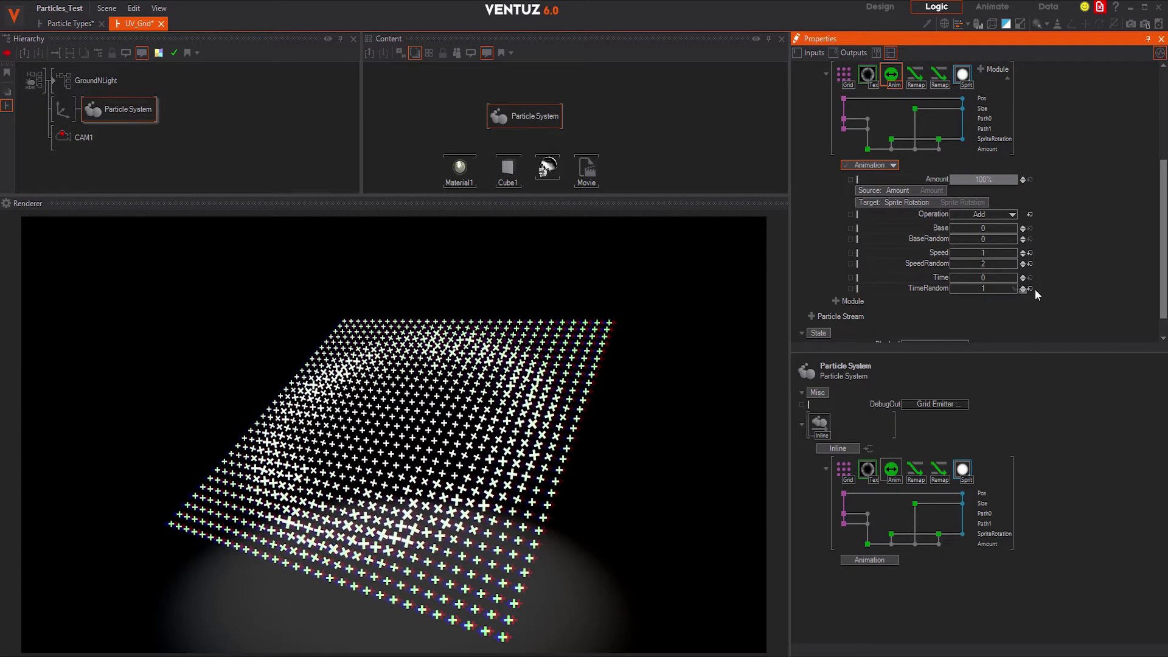
pyautogui.click(993, 291)
pyautogui.write('2')
pyautogui.press('Return')
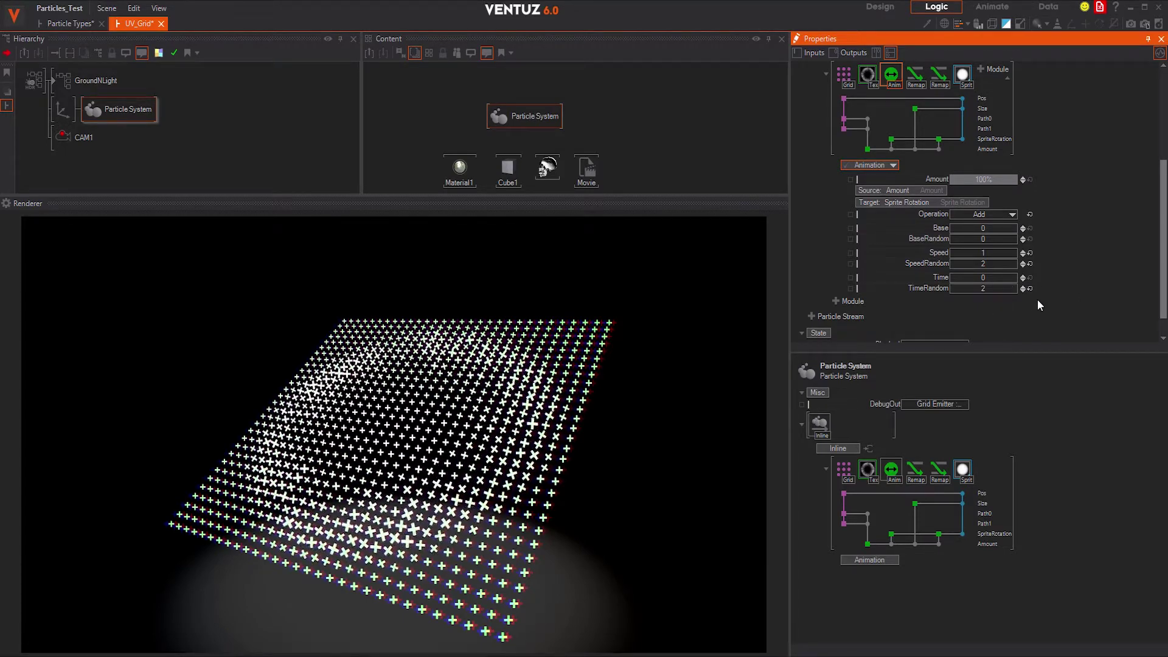
# Try the cross image, then the triangle image, as the Tex module's texture
pyautogui.scroll(1, 1025, 153)
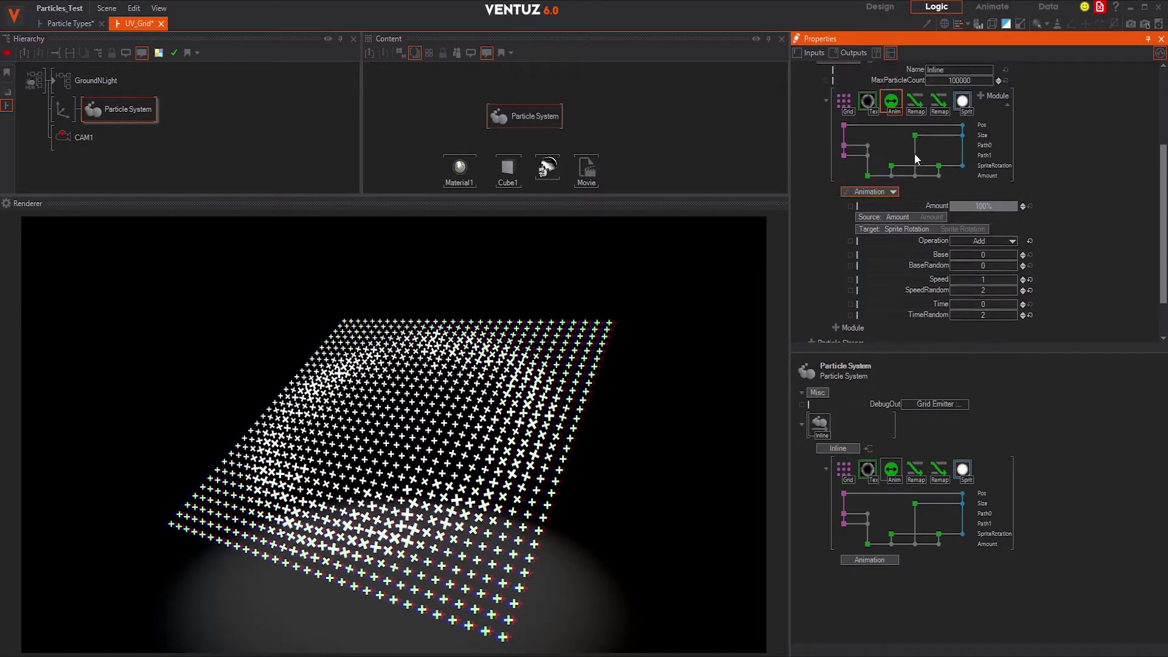
pyautogui.click(868, 101)
pyautogui.click(910, 294)
pyautogui.moveTo(860, 302)
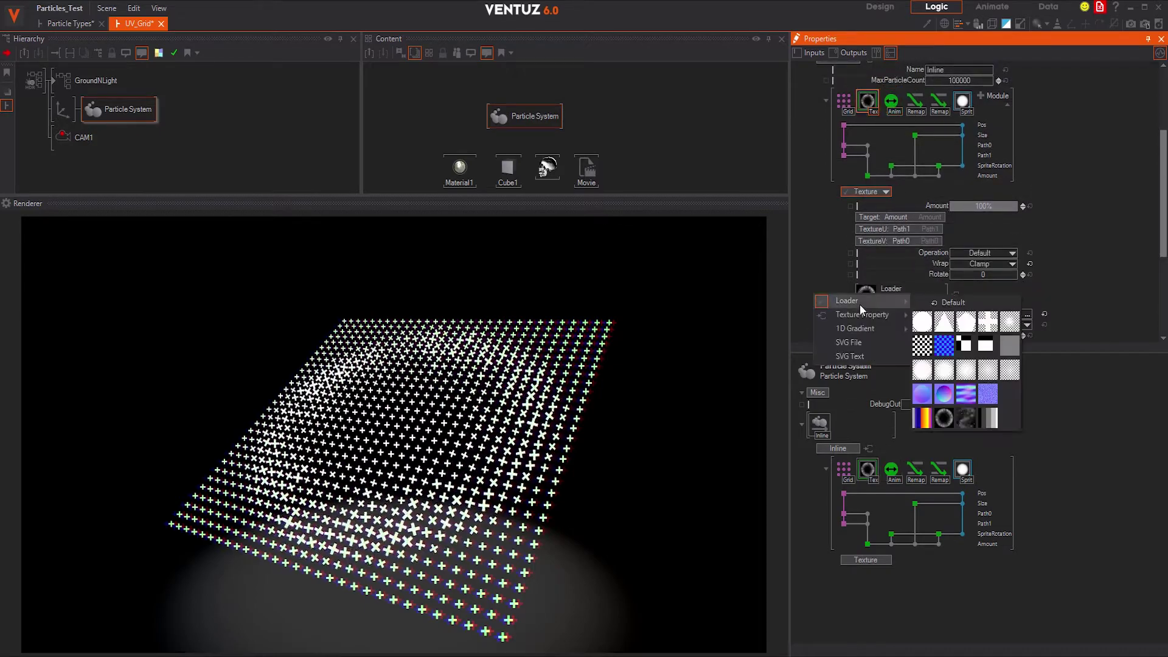
pyautogui.click(988, 322)
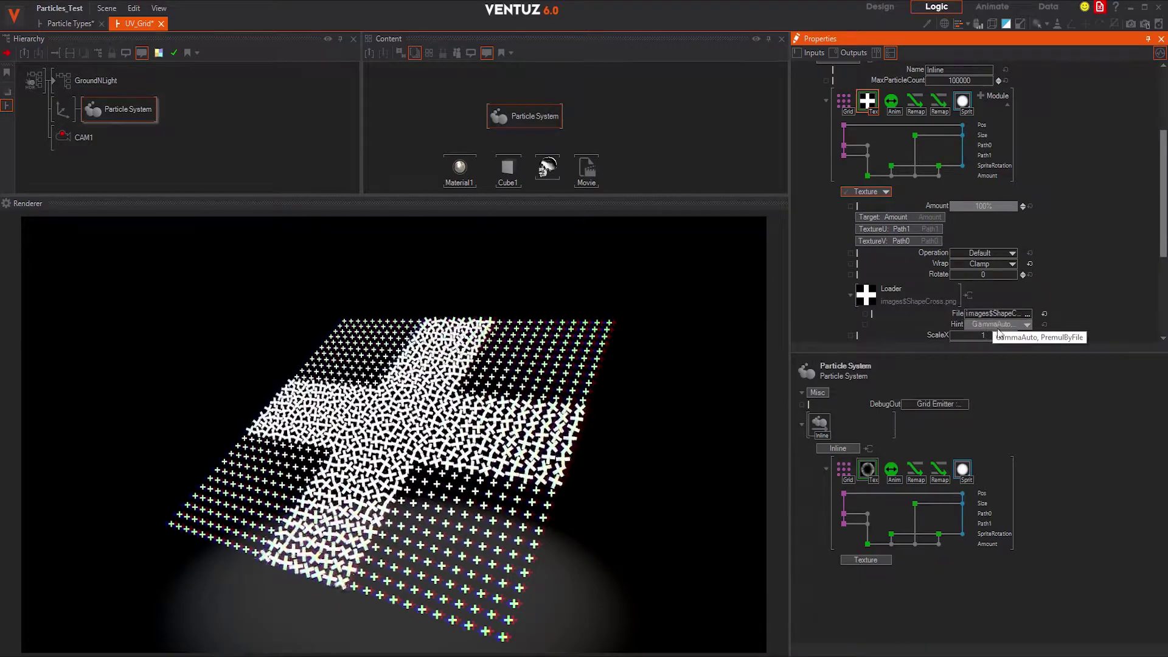
pyautogui.scroll(-1, 1034, 298)
pyautogui.click(908, 244)
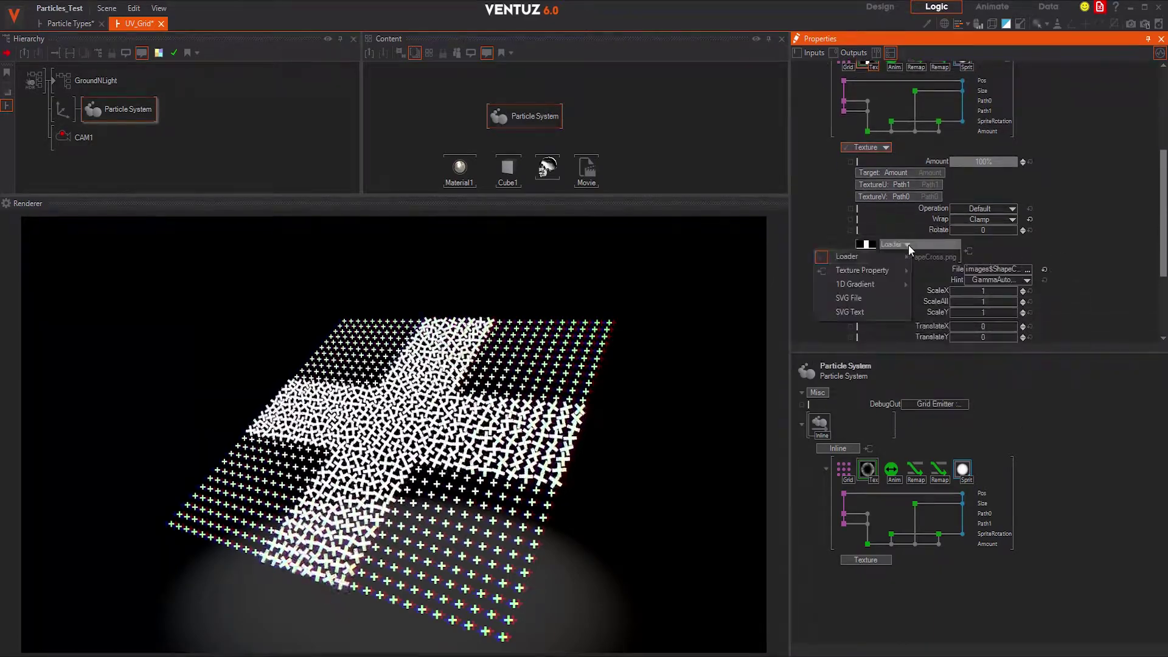
pyautogui.moveTo(895, 259)
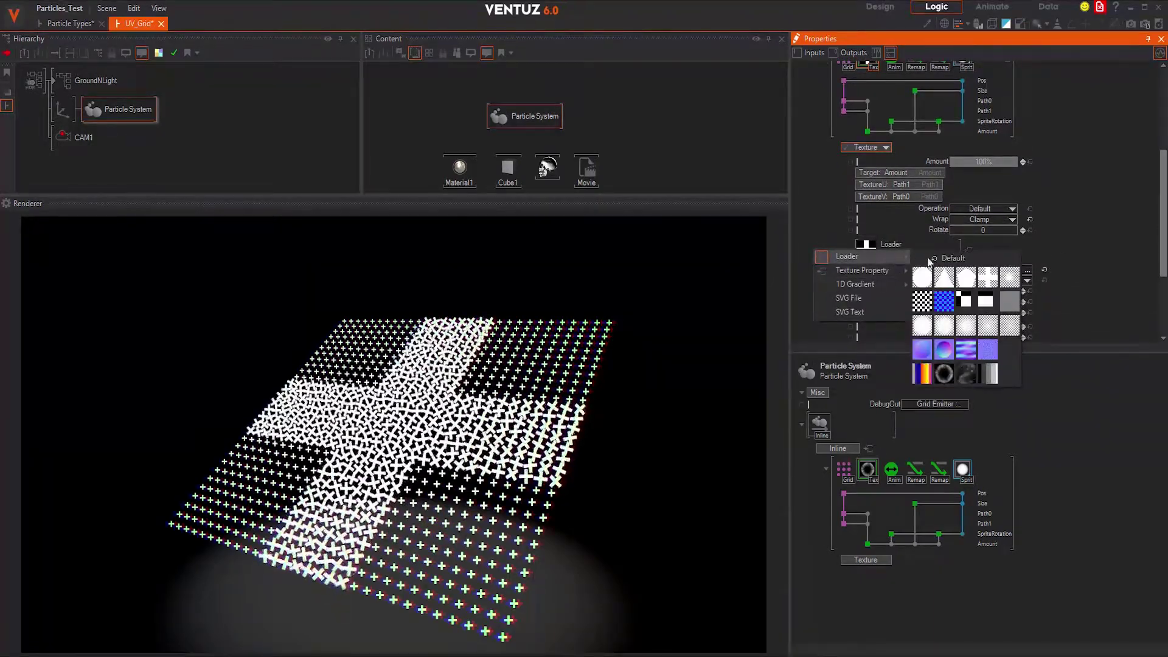
pyautogui.click(943, 278)
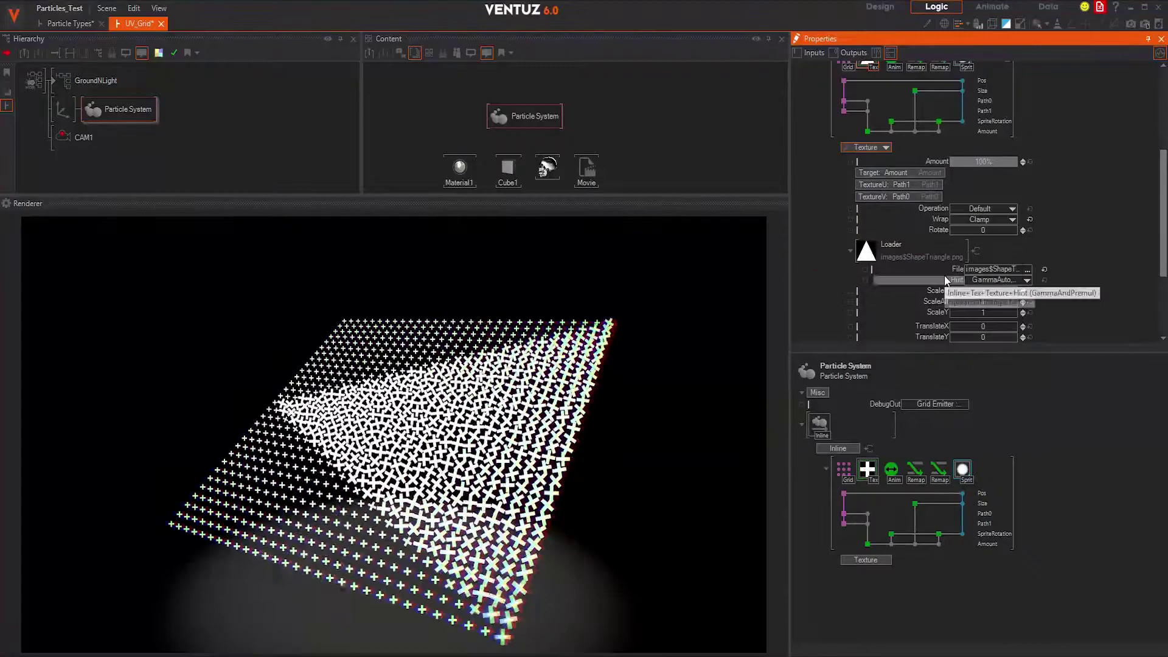
# Swap the texture through the SpikeStar and checker images, settling on CelSteps
pyautogui.click(892, 246)
pyautogui.moveTo(888, 257)
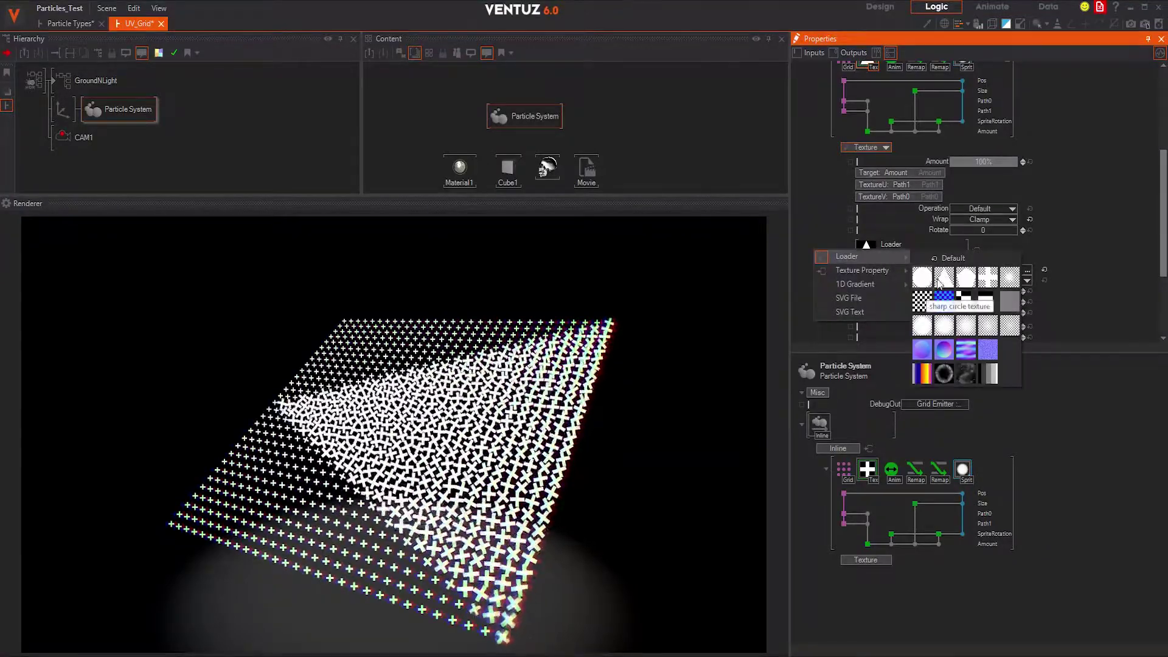
pyautogui.click(1010, 278)
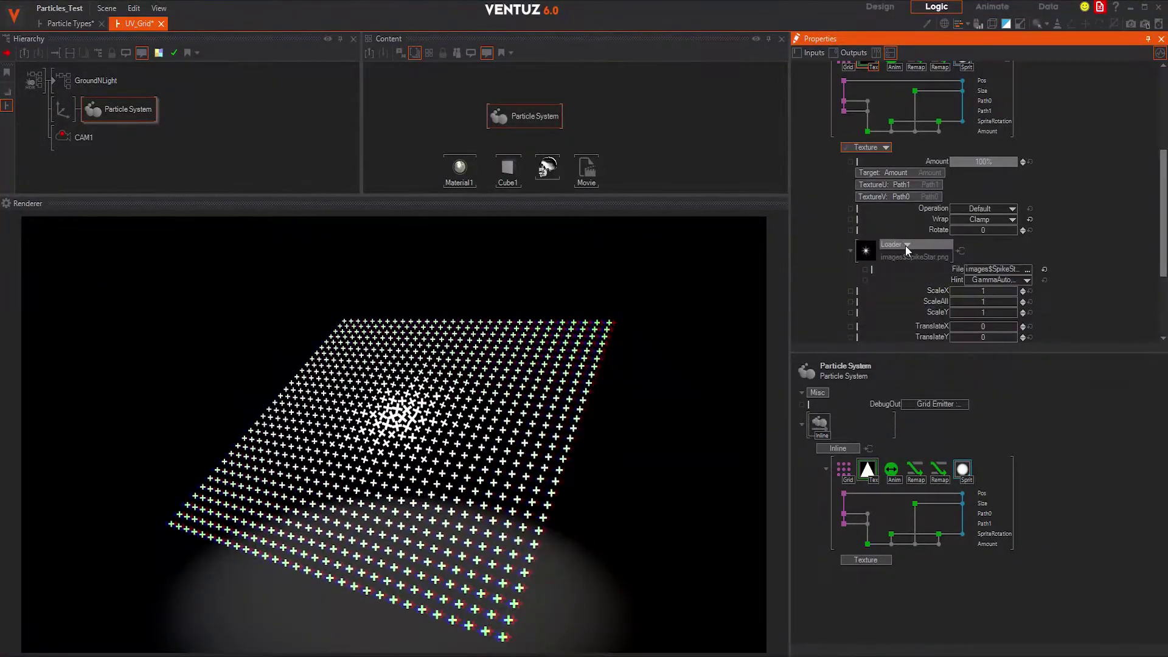
pyautogui.click(905, 246)
pyautogui.moveTo(894, 257)
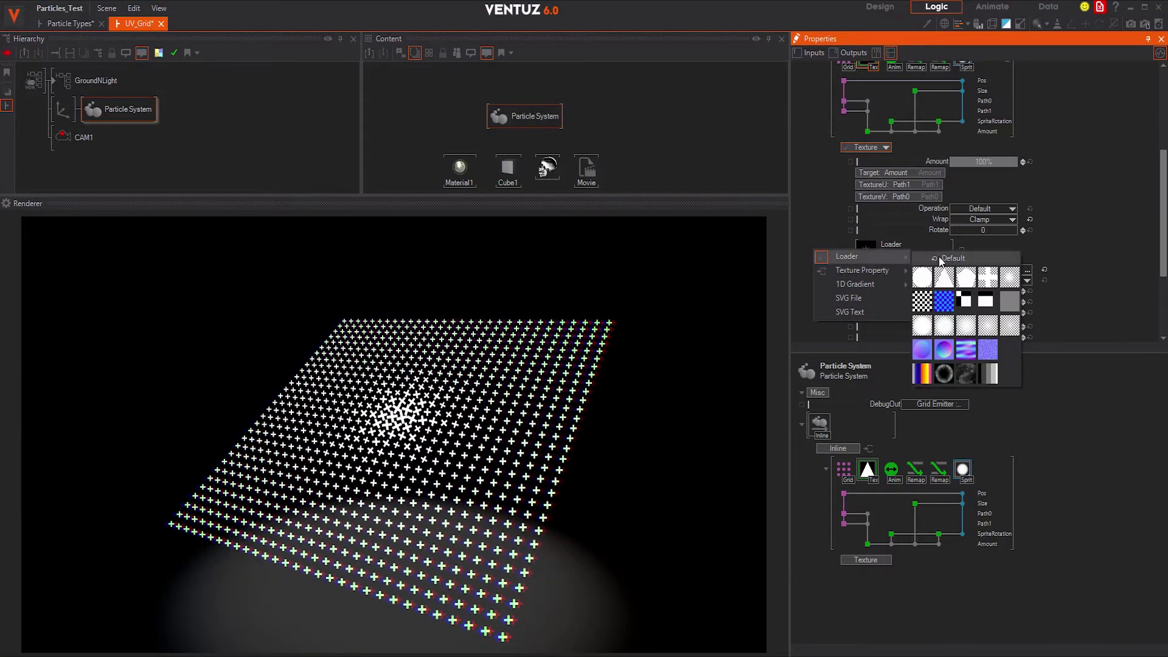
pyautogui.click(940, 307)
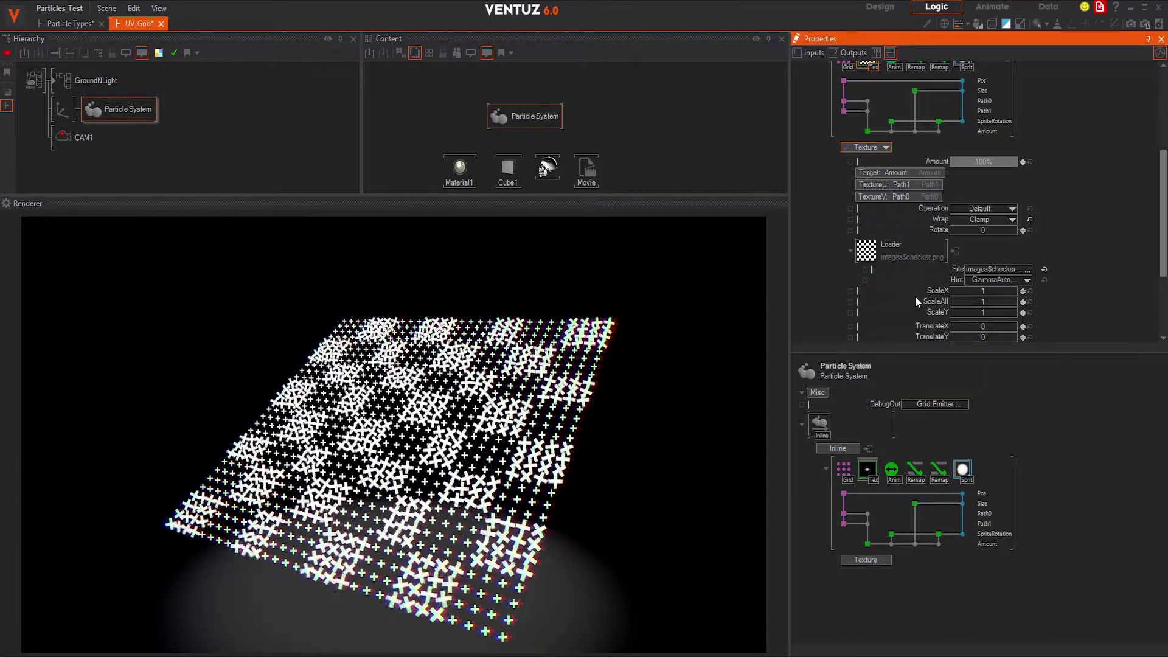
pyautogui.click(899, 246)
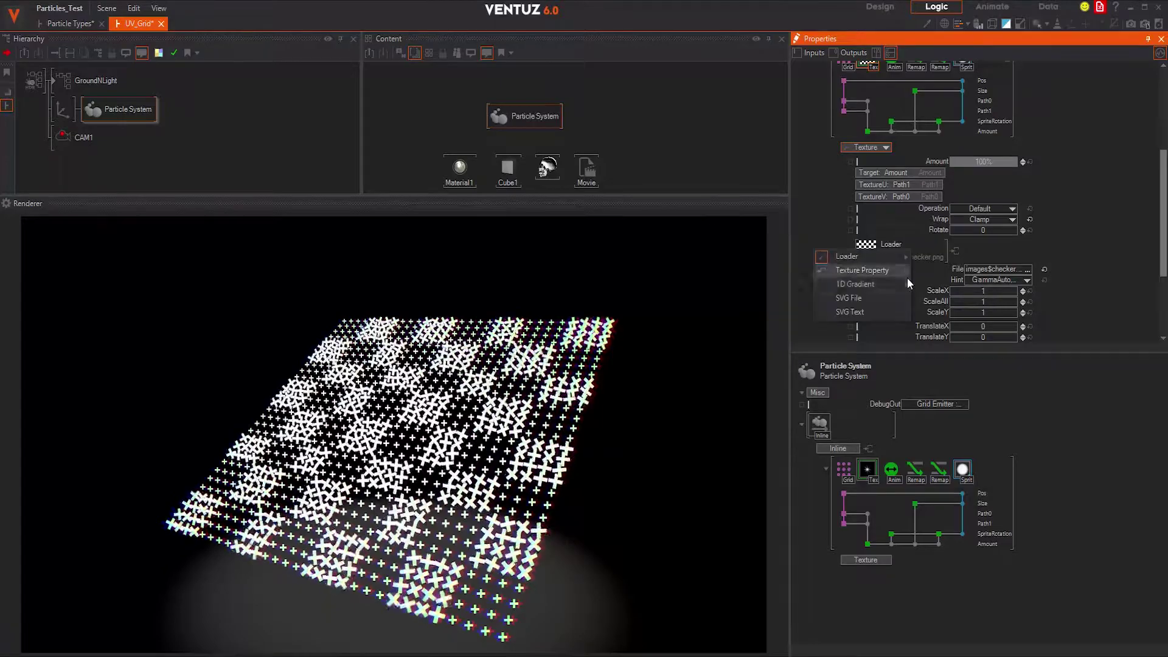
pyautogui.moveTo(897, 261)
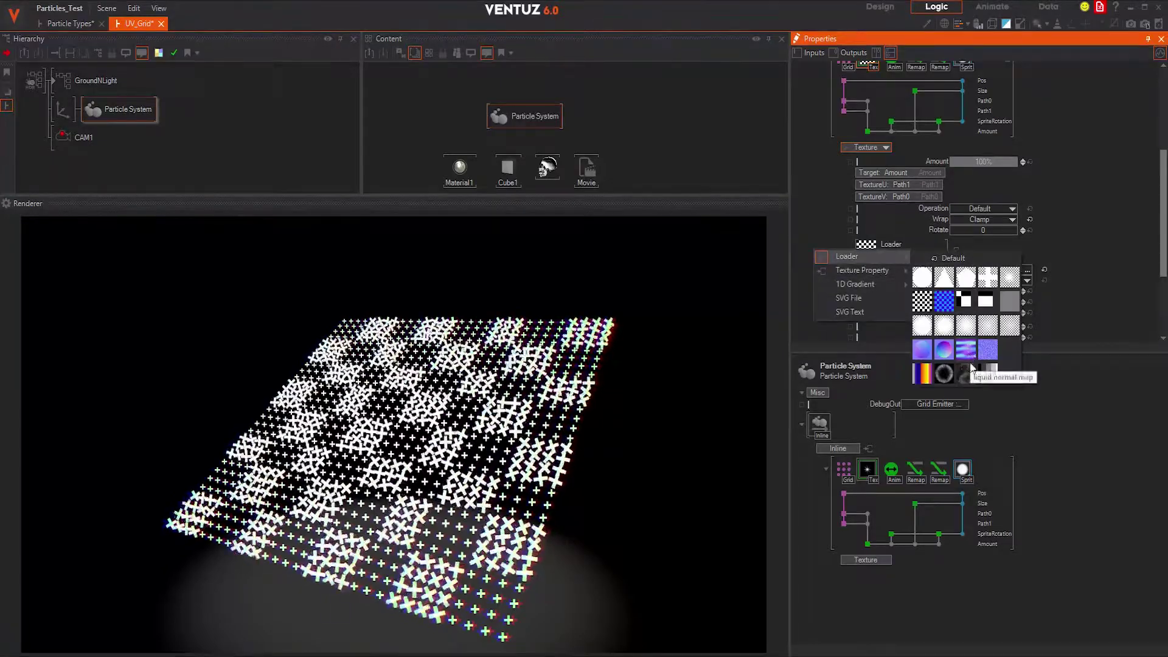
pyautogui.click(988, 374)
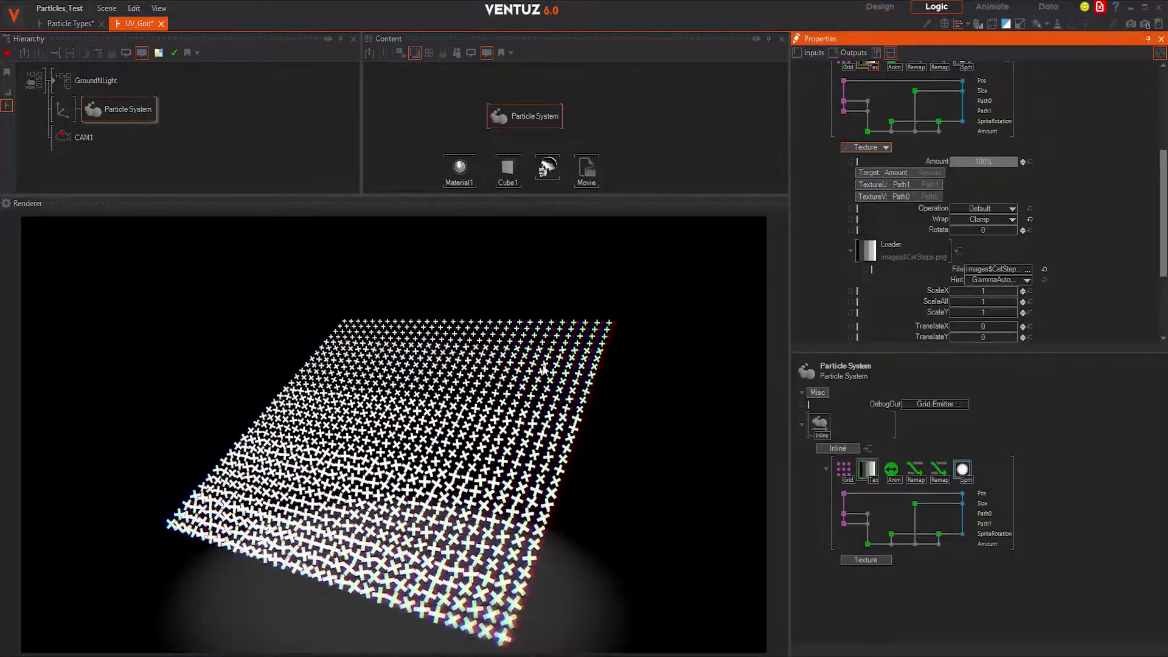
# Switch the texture to the ShapePentagon image, trying Rotate at 193 before undoing back to 0
pyautogui.click(910, 245)
pyautogui.moveTo(895, 256)
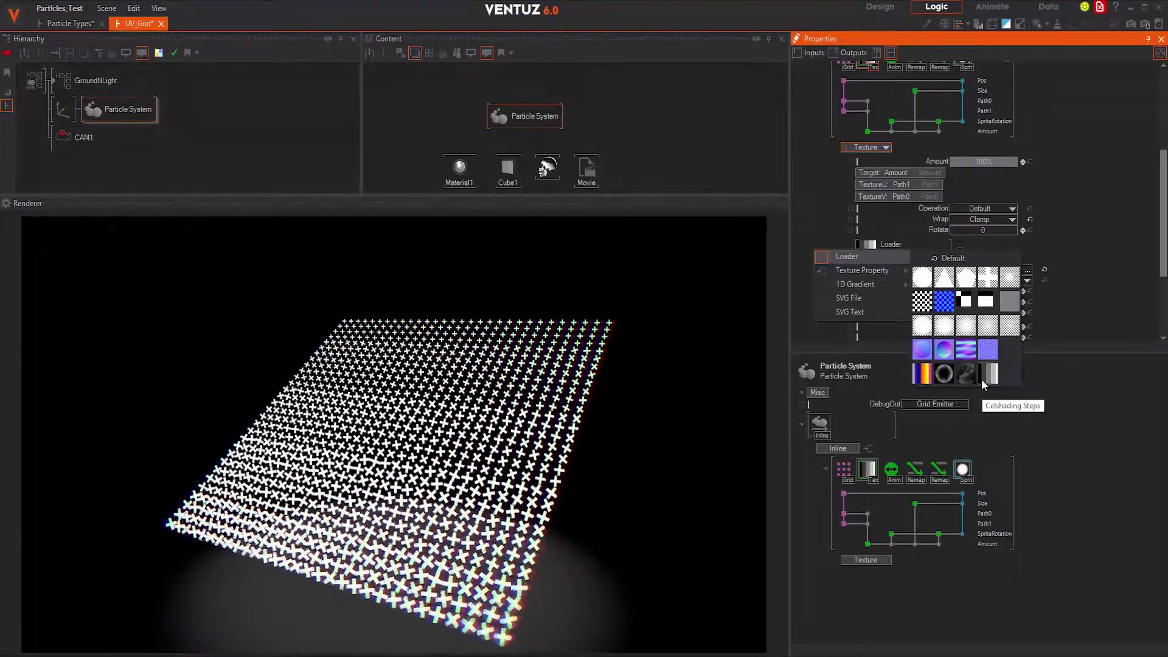
pyautogui.click(966, 280)
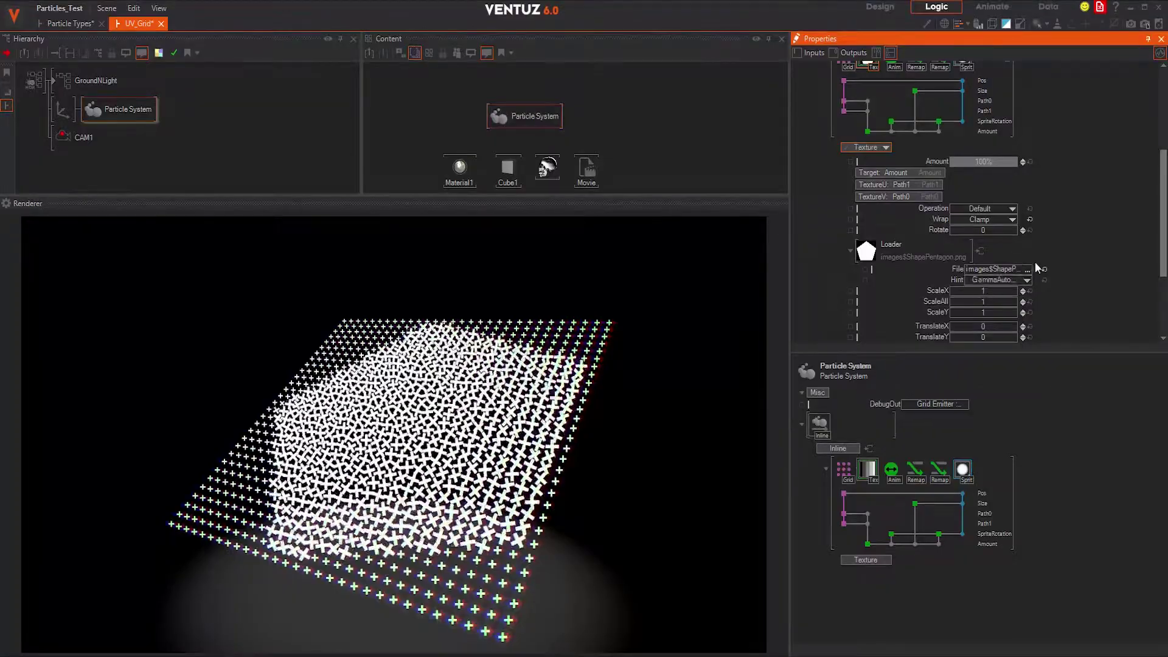
pyautogui.scroll(-3, 1034, 261)
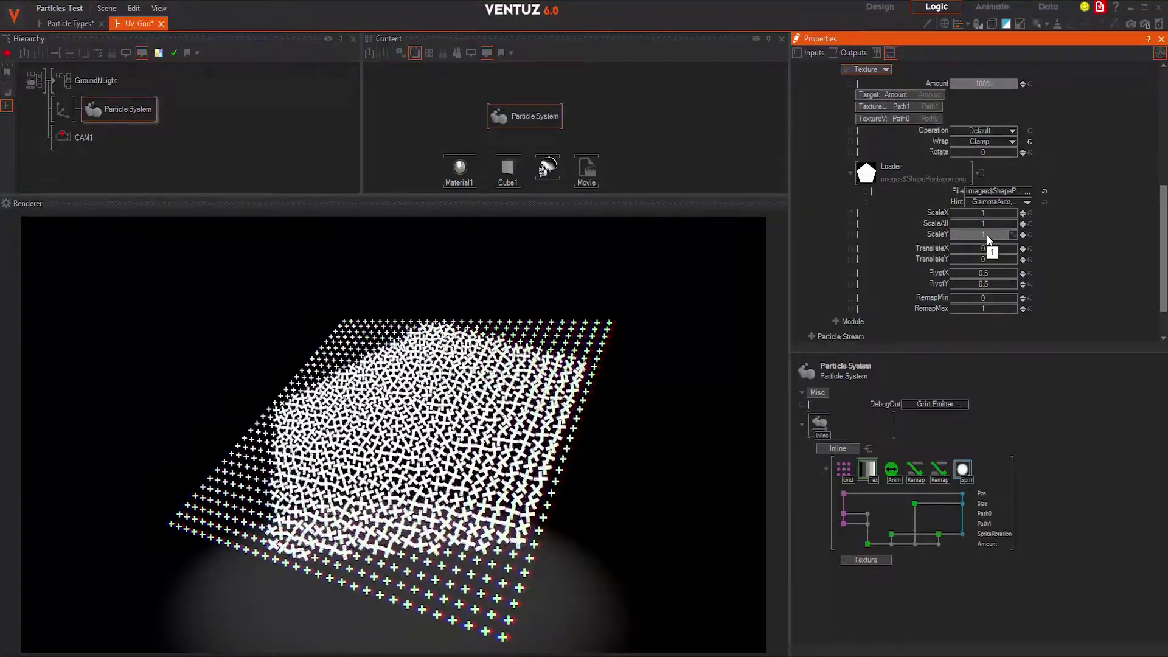
pyautogui.moveTo(991, 152); pyautogui.dragTo(1017, 156)
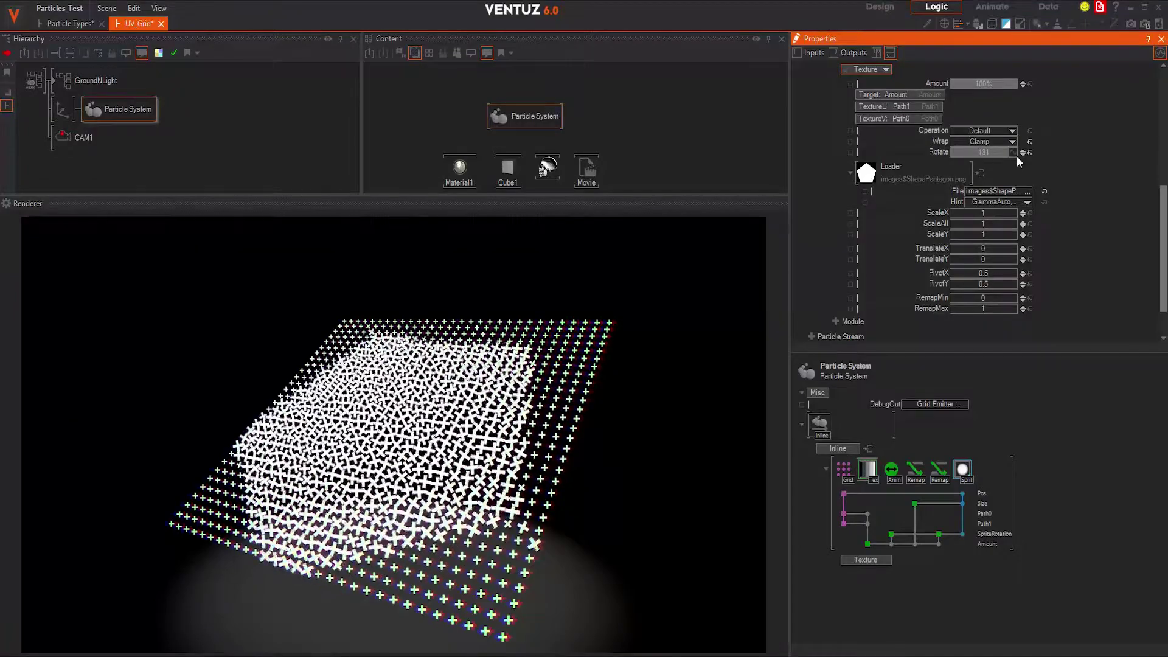
pyautogui.hotkey('ctrl', 'z')
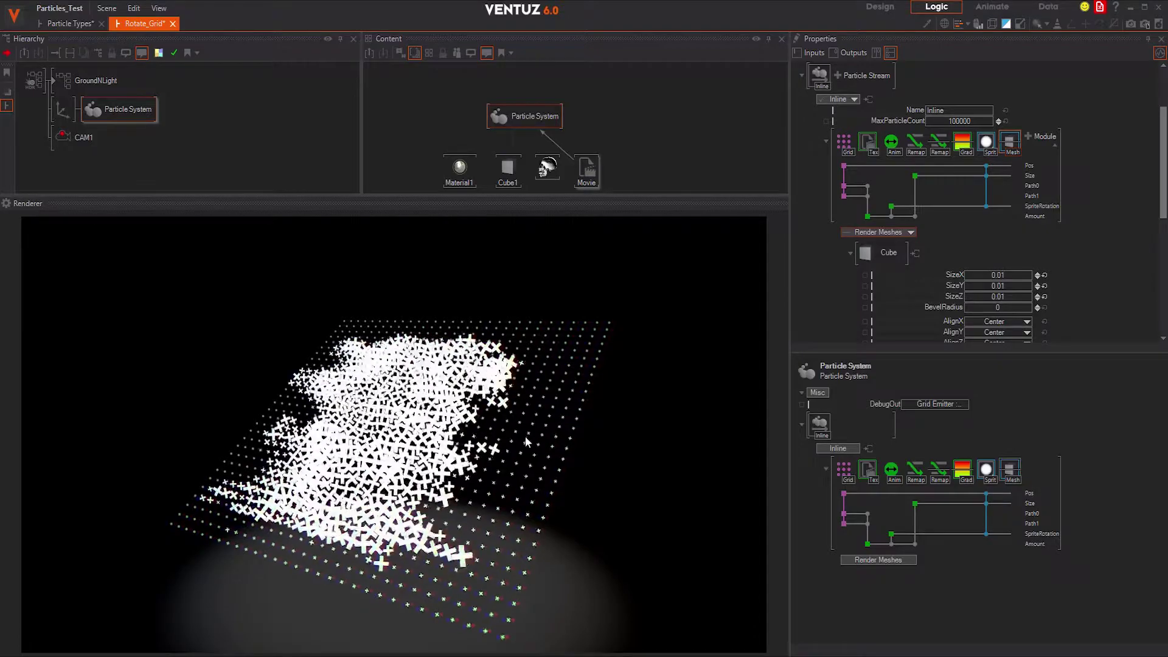
# Inspect Rotate_Grid's second Remap and Mesh module settings
pyautogui.click(939, 143)
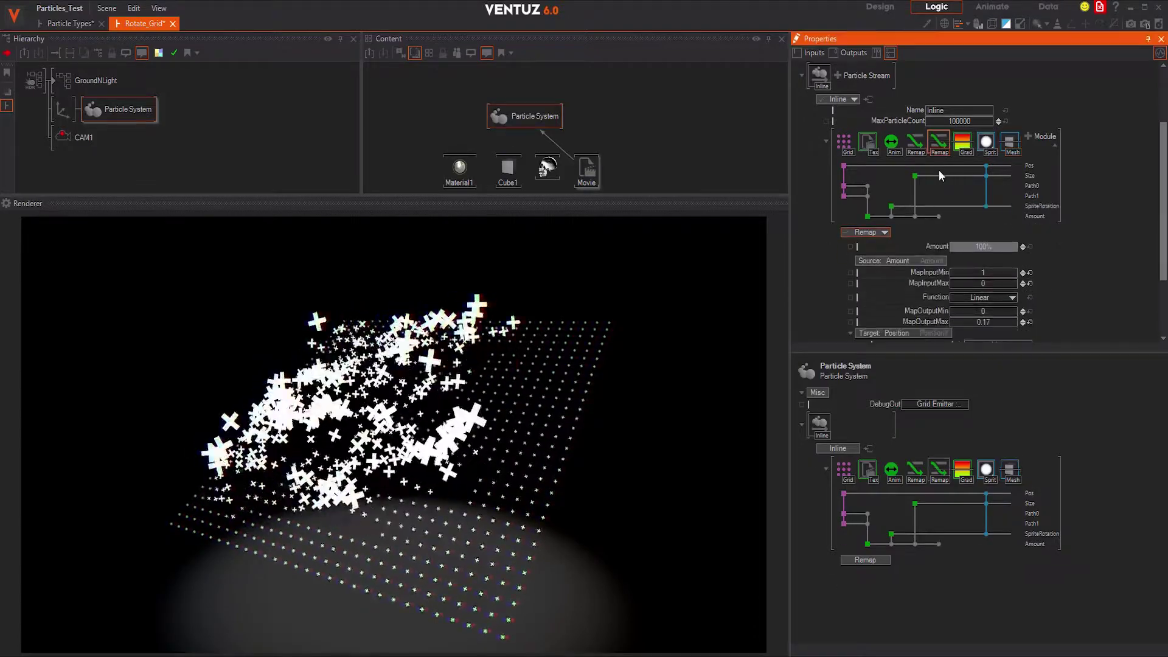
pyautogui.scroll(-3, 1049, 205)
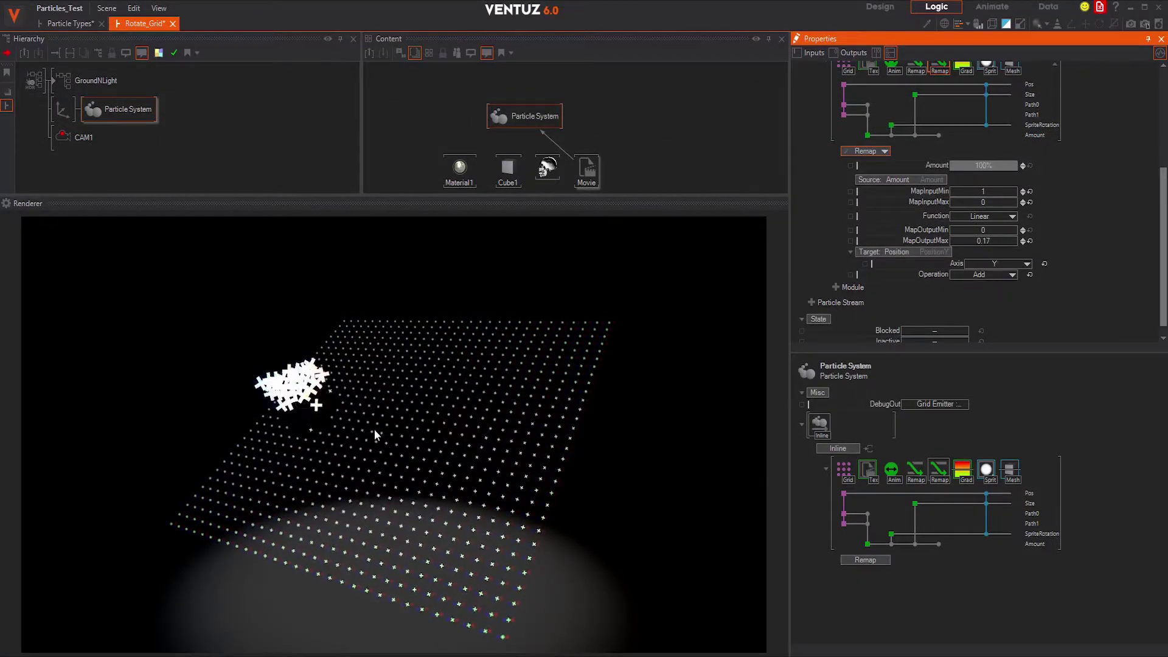
pyautogui.scroll(2, 1125, 165)
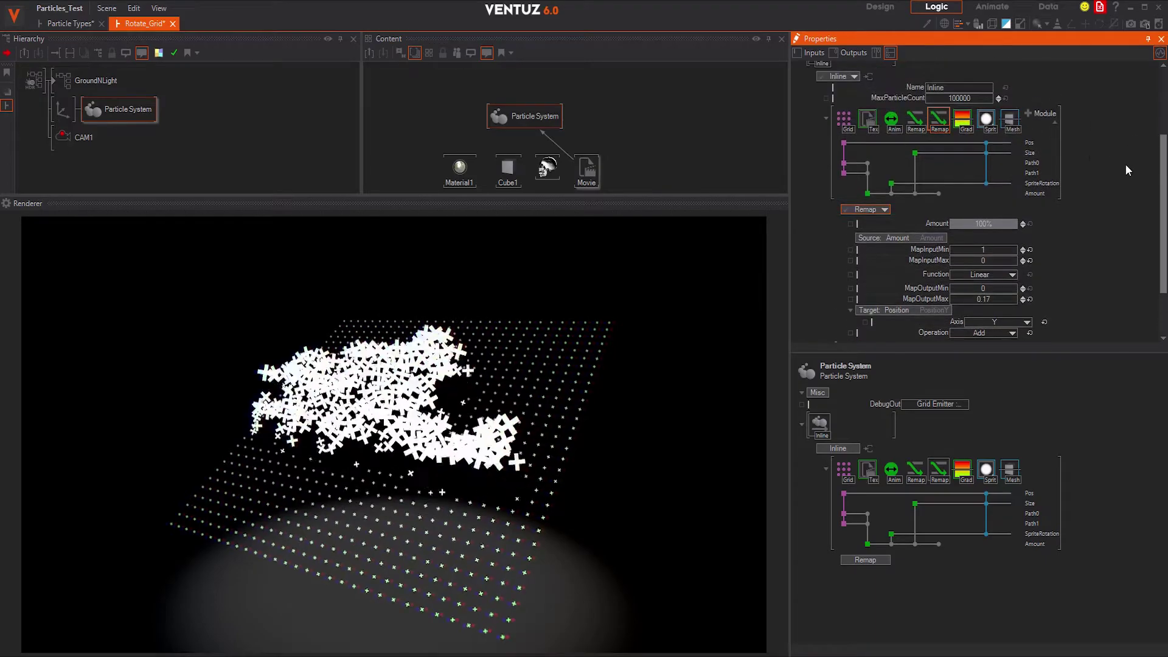
pyautogui.click(1009, 119)
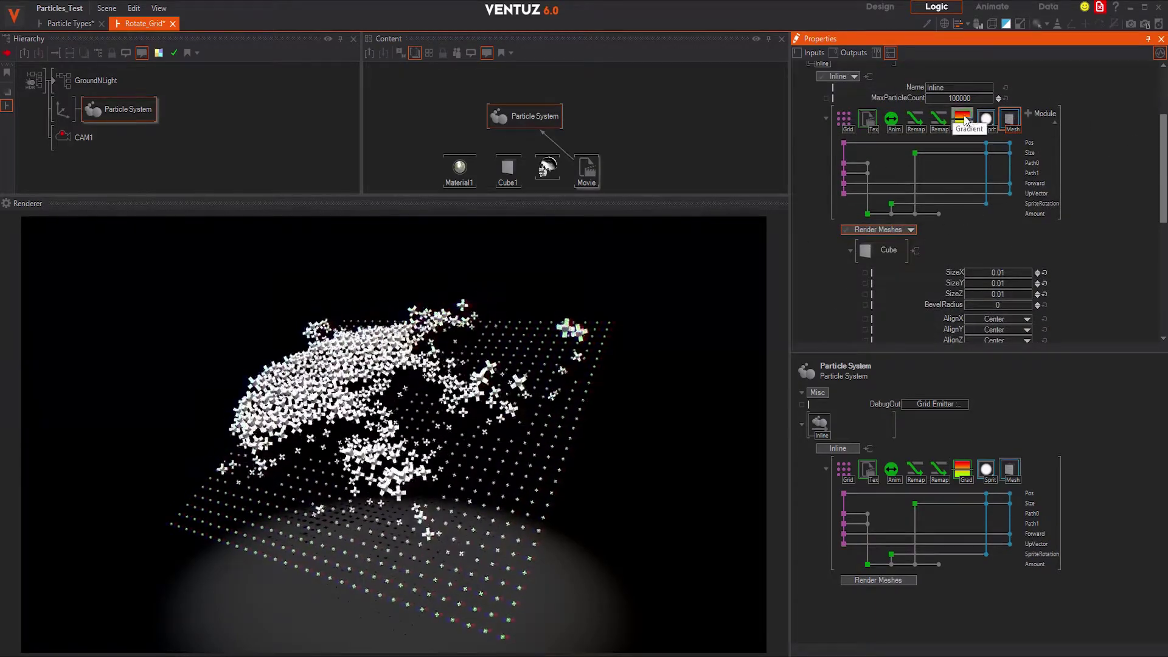
# Toggle the cross sprites off and back on to compare, then view the Gradient settings
pyautogui.click(990, 122)
pyautogui.click(994, 132)
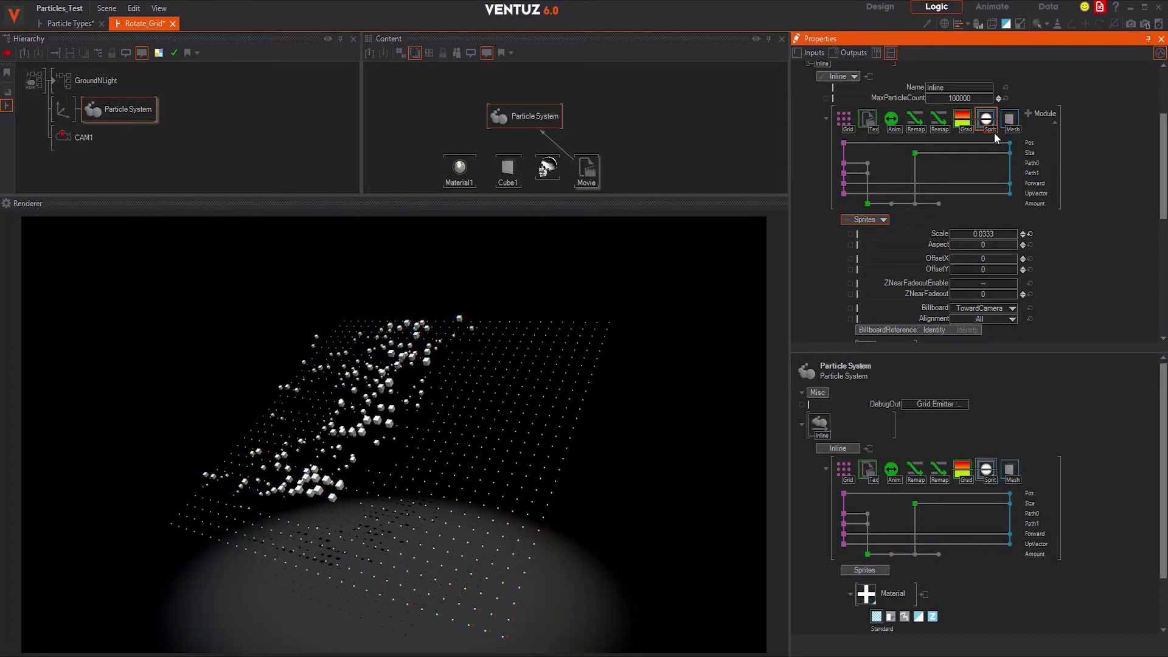
pyautogui.click(994, 133)
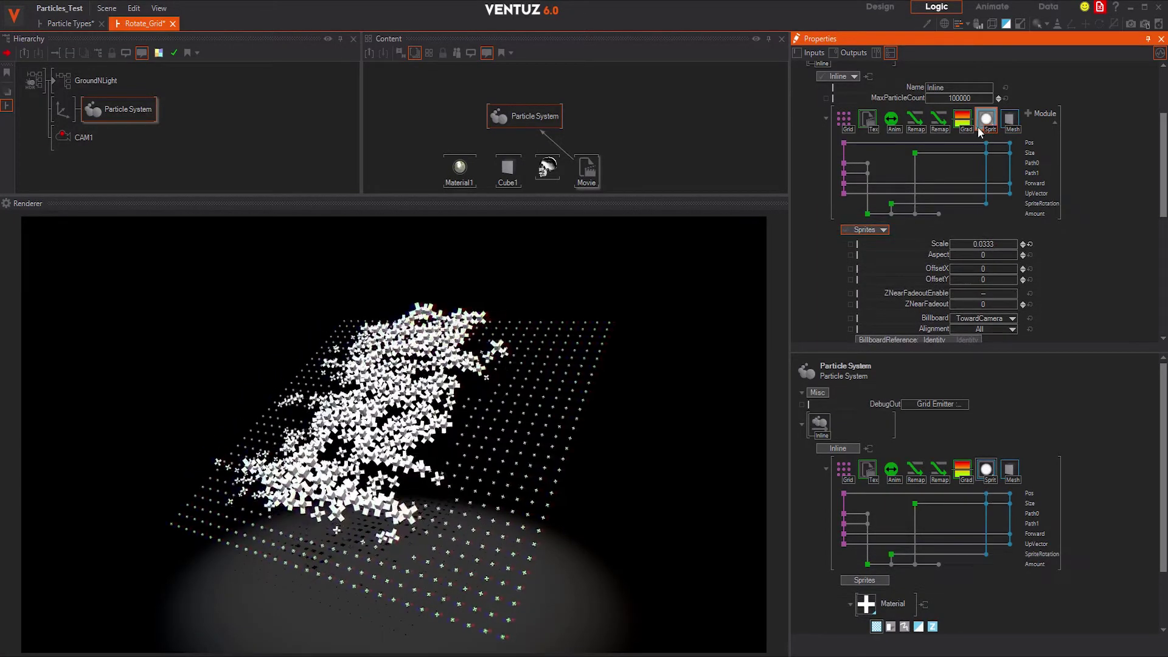
pyautogui.click(965, 125)
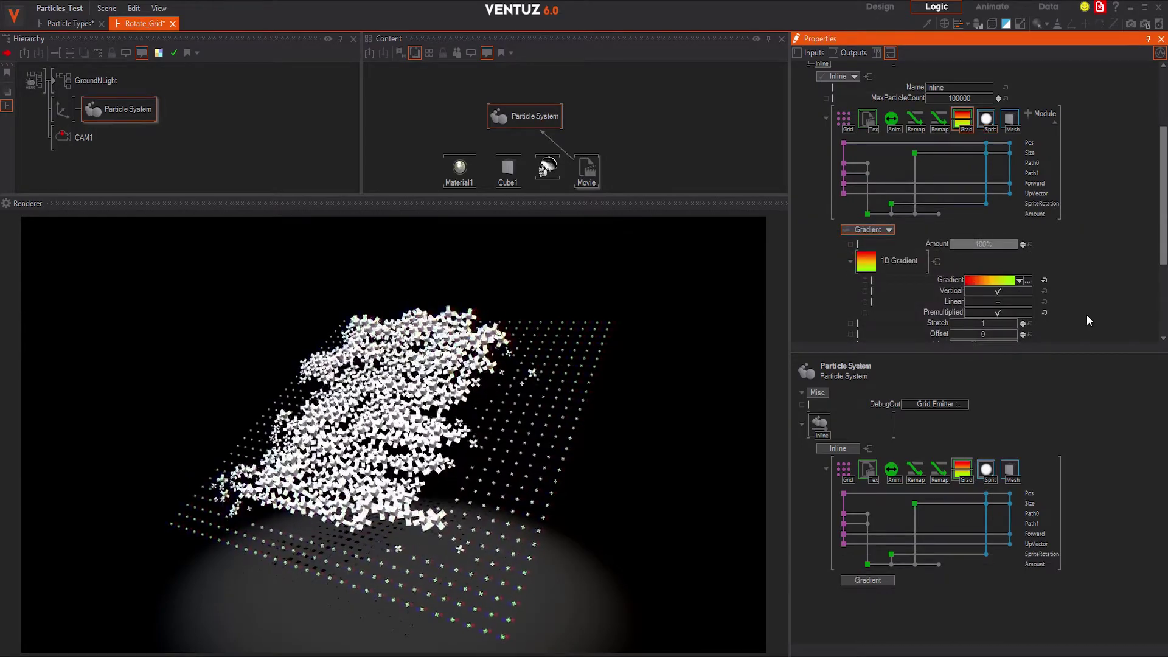
# Enable the Gradient module so the raised crosses shade from red to green
pyautogui.scroll(-2, 1087, 286)
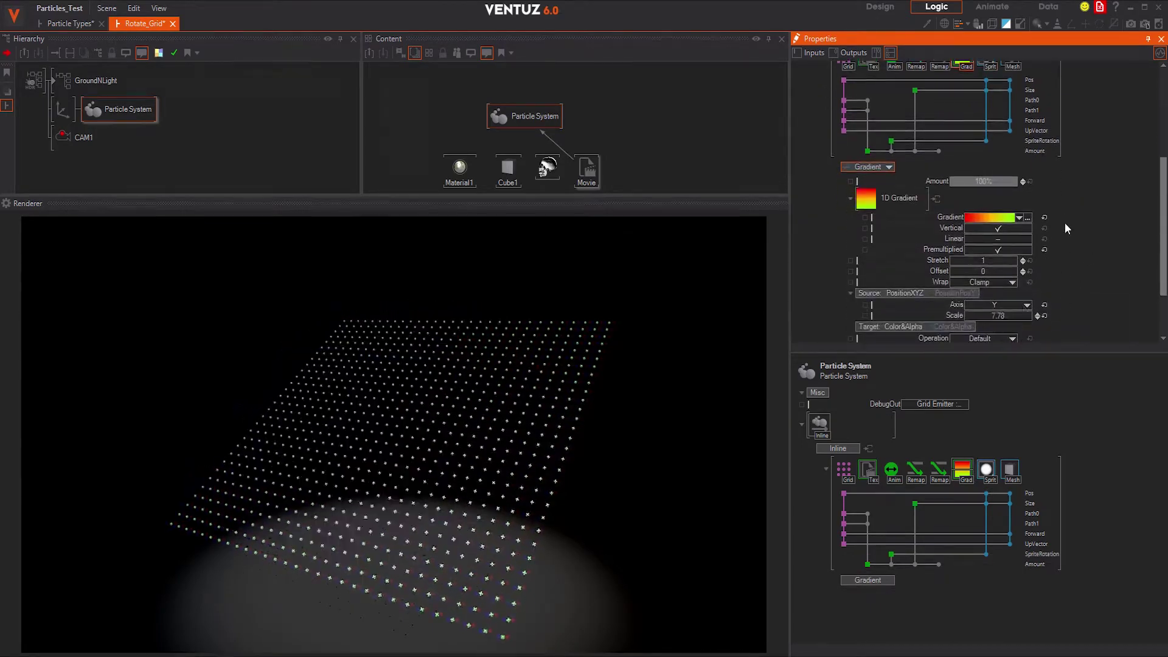
pyautogui.scroll(2, 1000, 238)
pyautogui.click(964, 144)
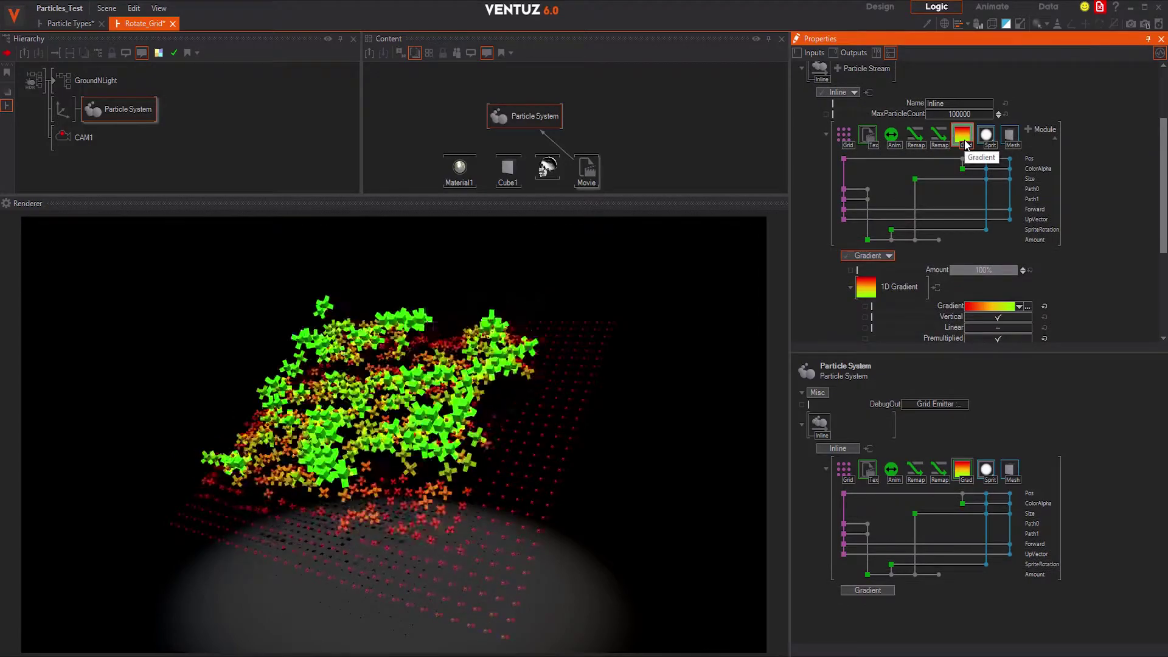